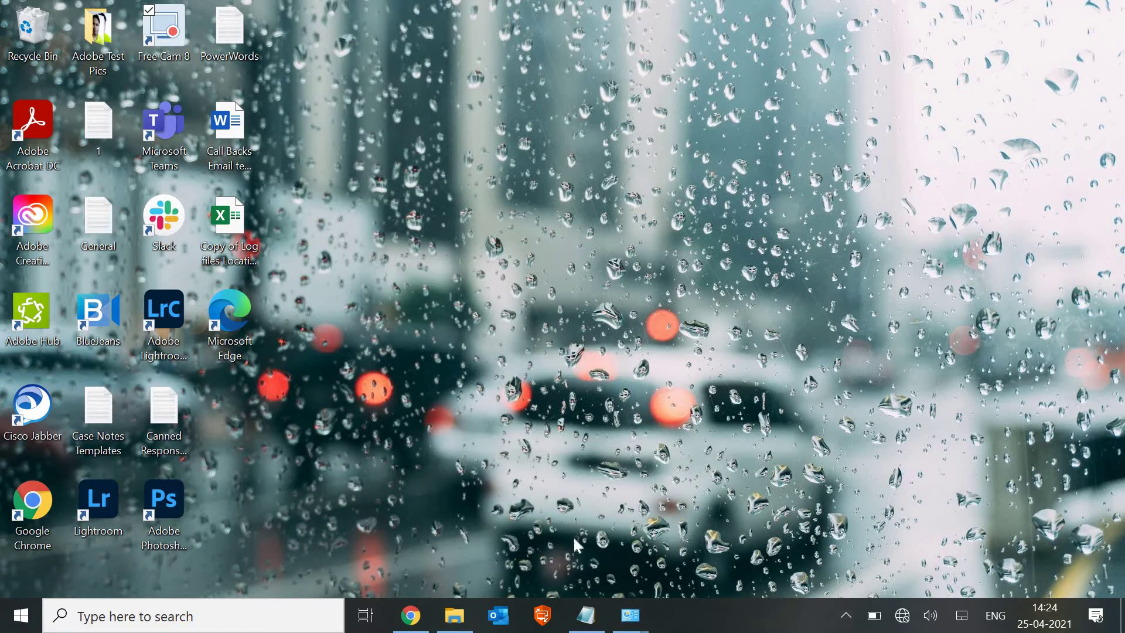
- Open the Local Area Network (LAN) settings from the Internet Options in Control Panel's Network and Internet category
click(150, 618)
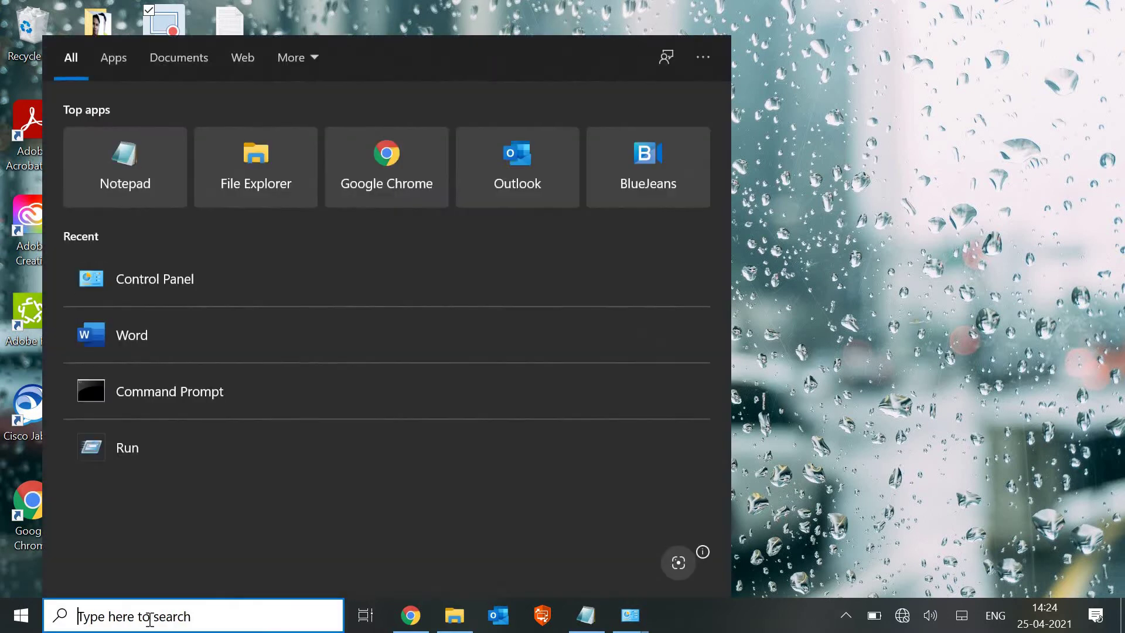
text(co)
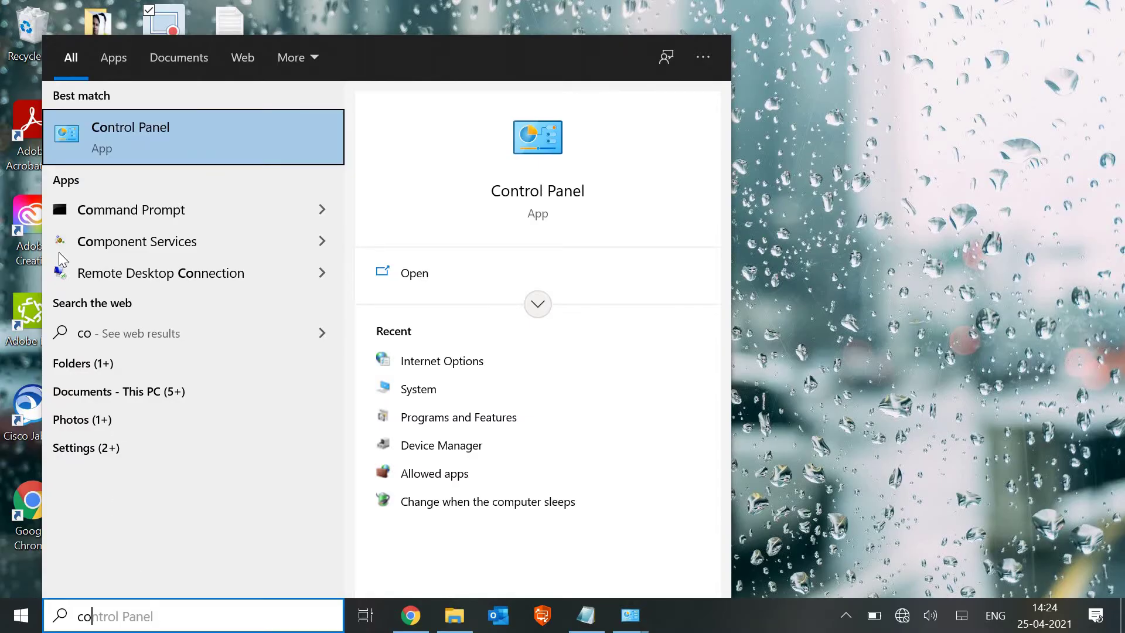
click(247, 146)
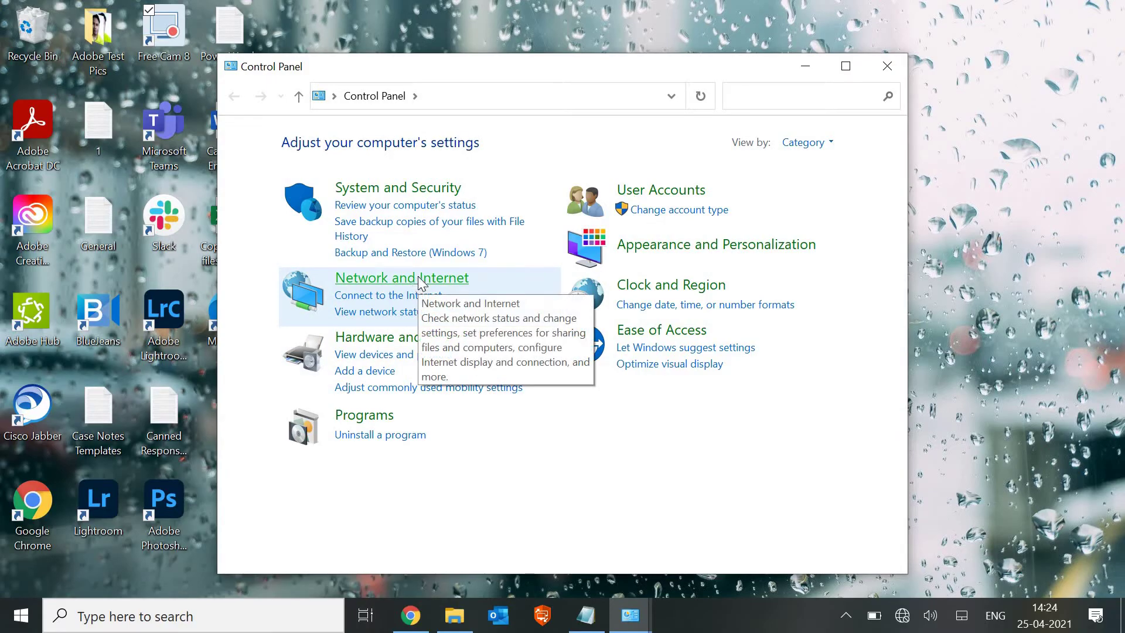
click(419, 281)
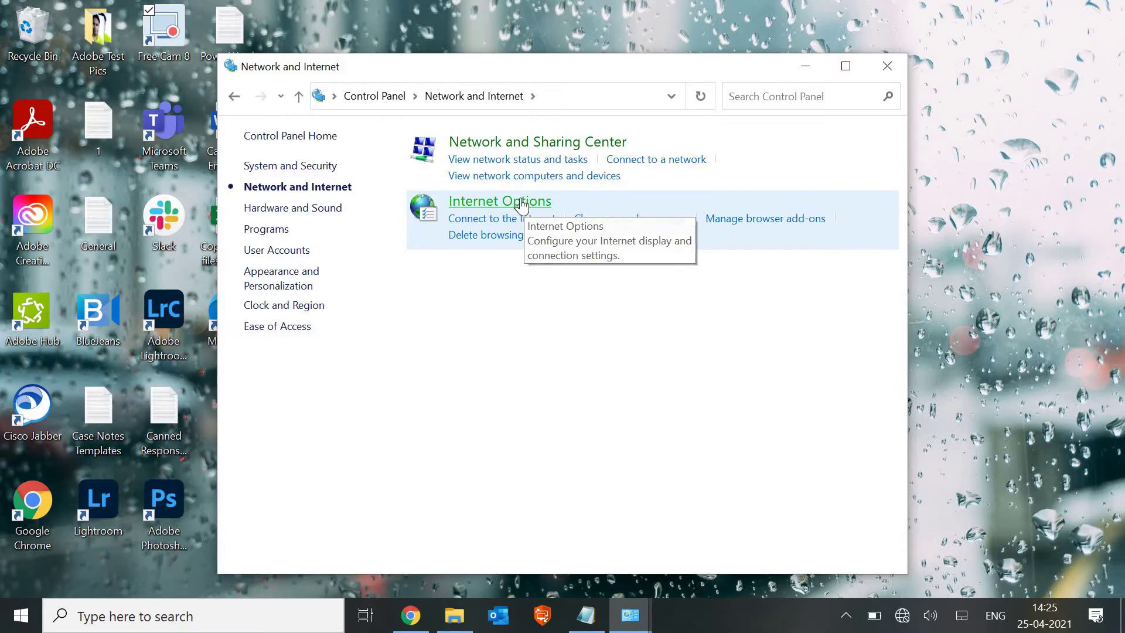
click(522, 203)
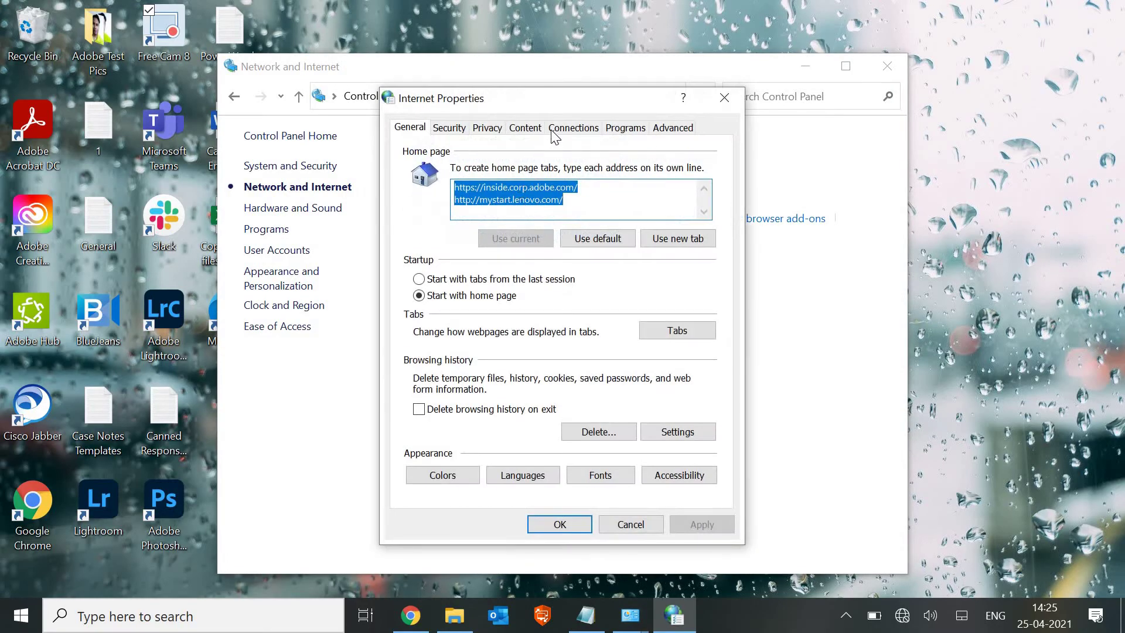
click(574, 130)
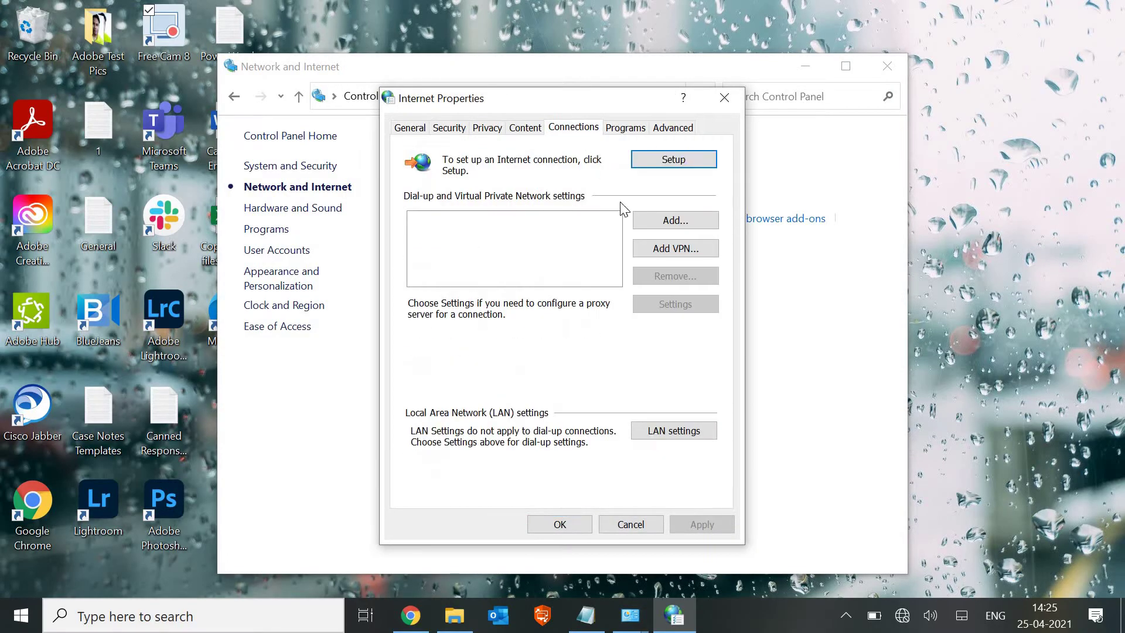
click(664, 436)
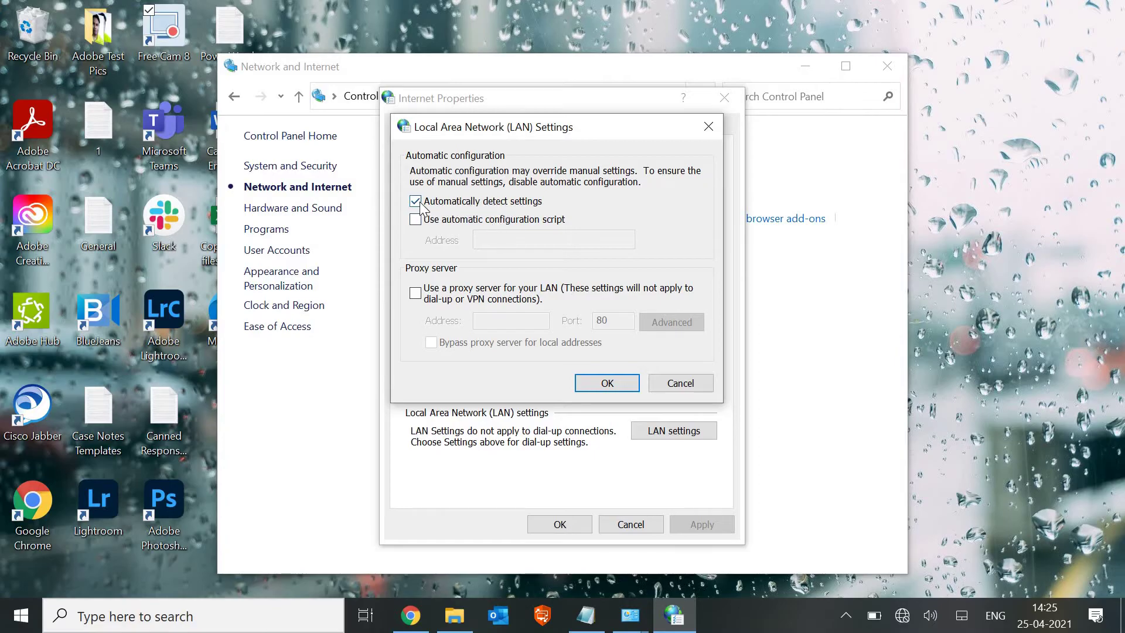
- Make sure the LAN proxy server option is disabled, confirm the LAN and Internet properties, and close Control Panel
click(415, 293)
click(495, 322)
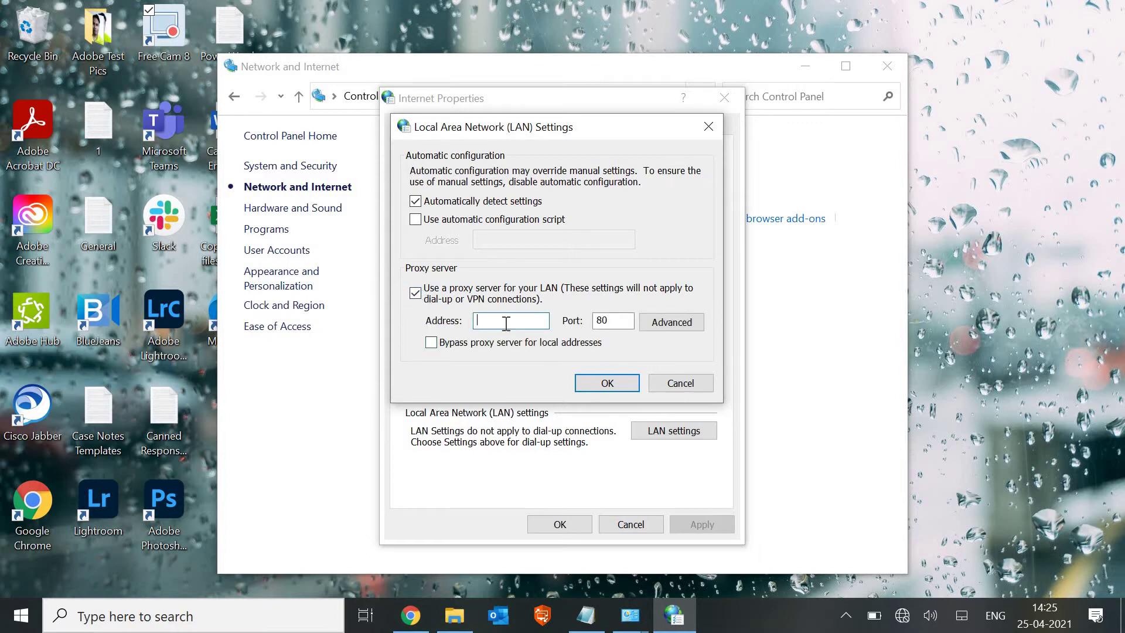
click(416, 293)
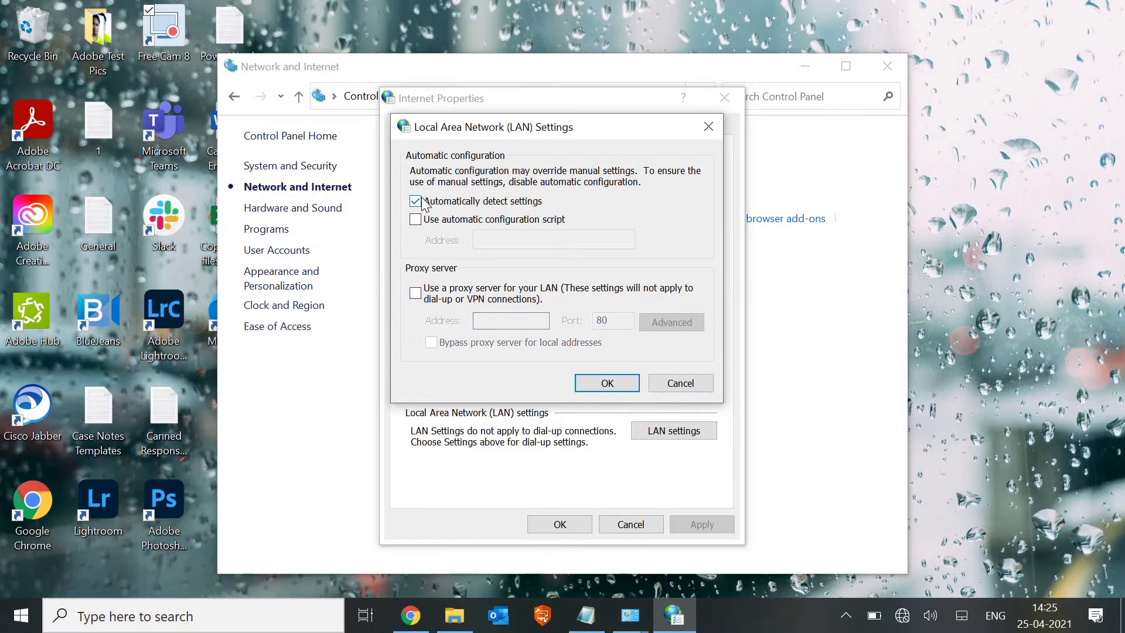
click(607, 382)
click(555, 525)
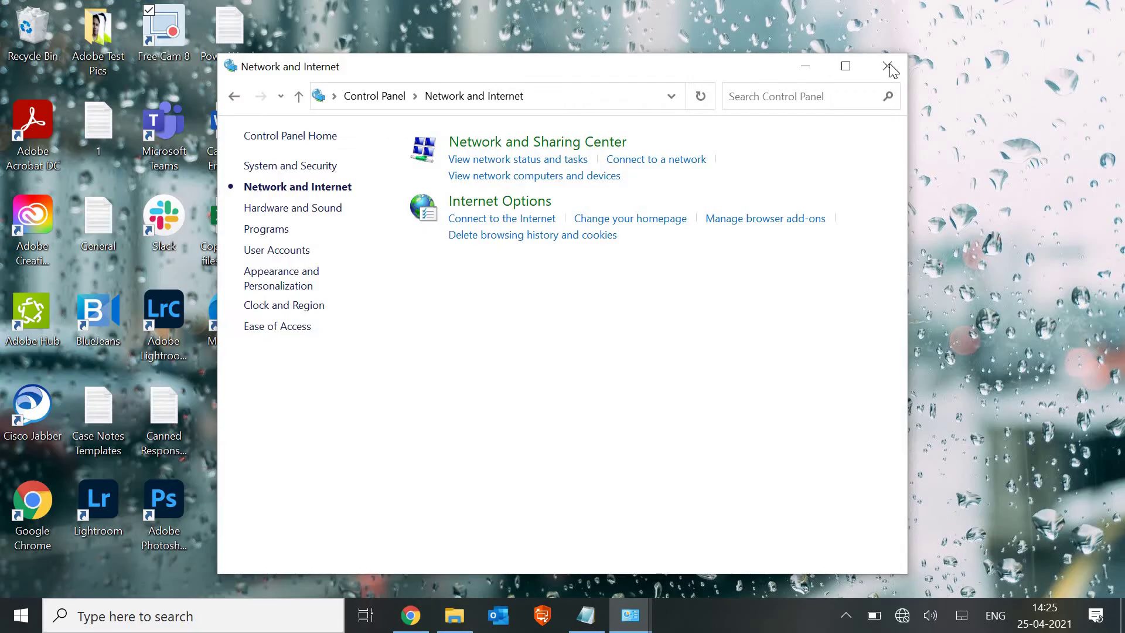
key(alt+F4)
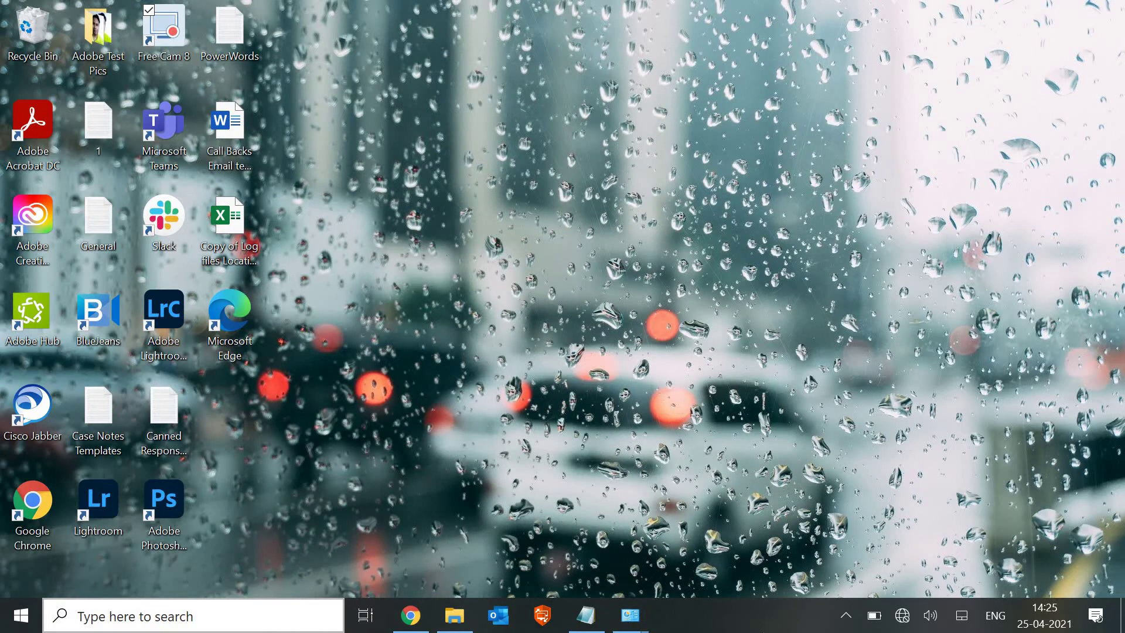
- Open the network adapter list from the Network & Internet settings
right_click(905, 620)
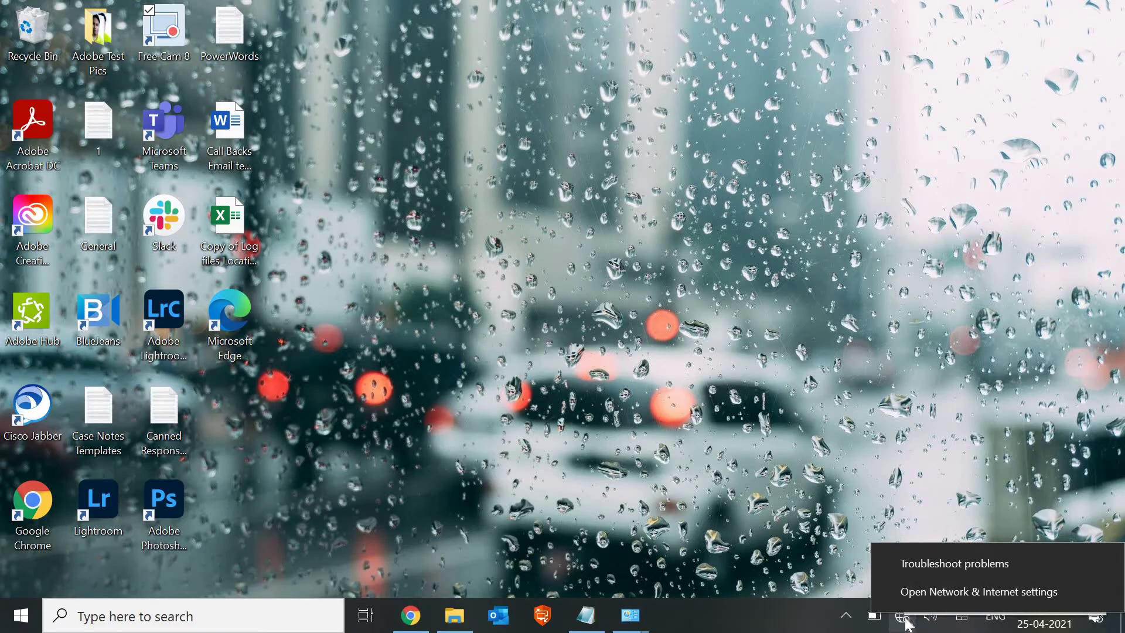
click(934, 597)
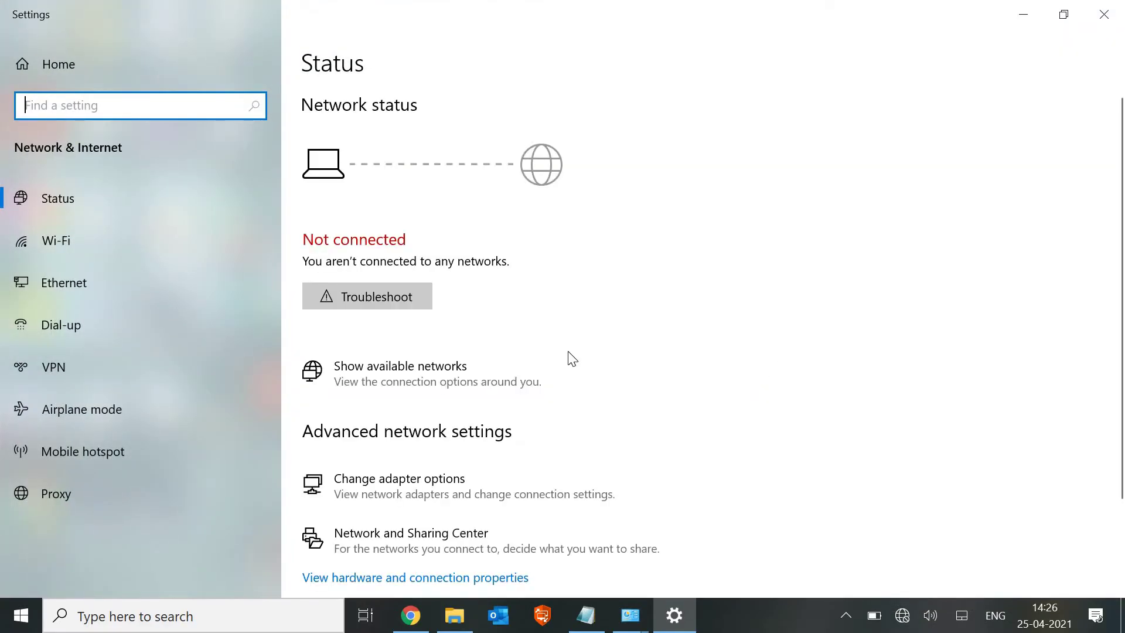
scroll(571, 357, down, 2)
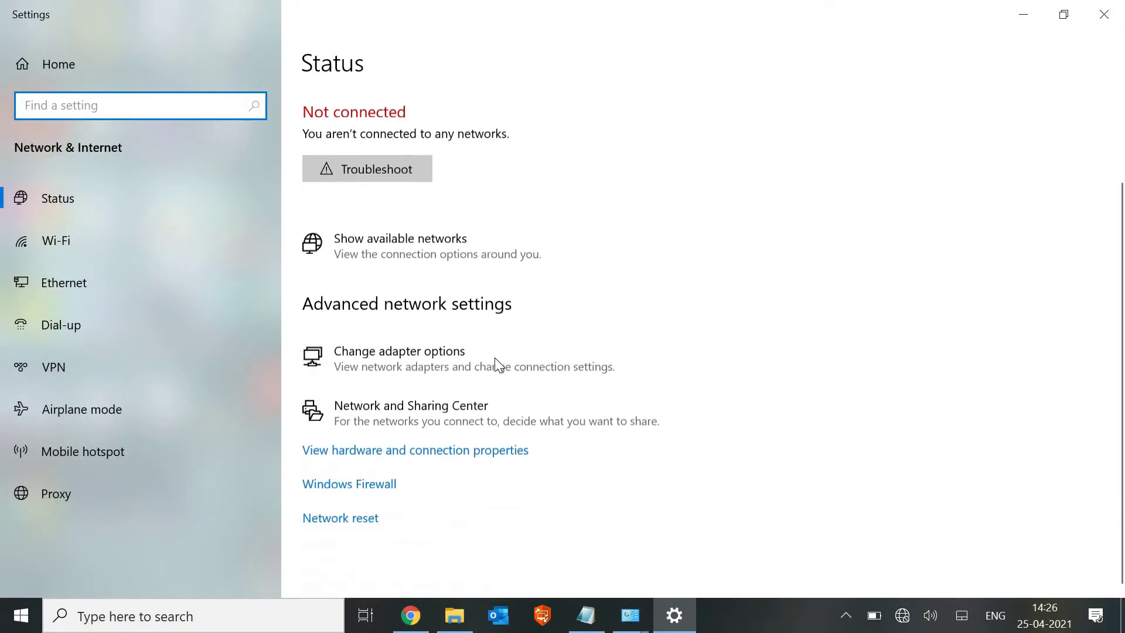
click(409, 354)
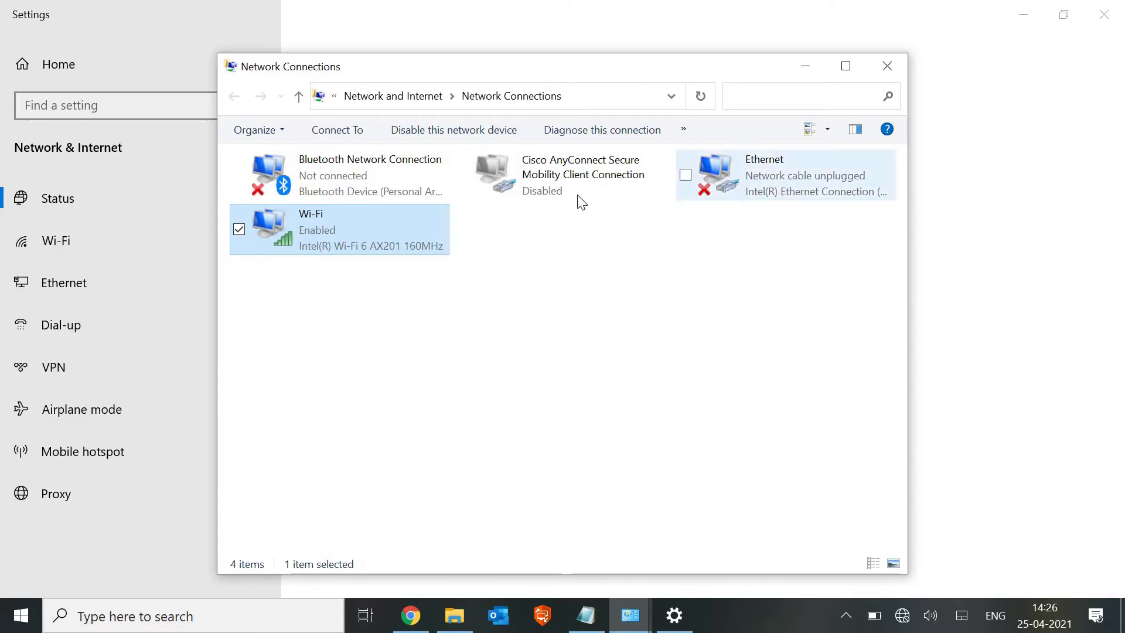
- Open the Internet Protocol Version 4 (TCP/IPv4) properties of the Wi-Fi adapter
right_click(334, 232)
click(210, 427)
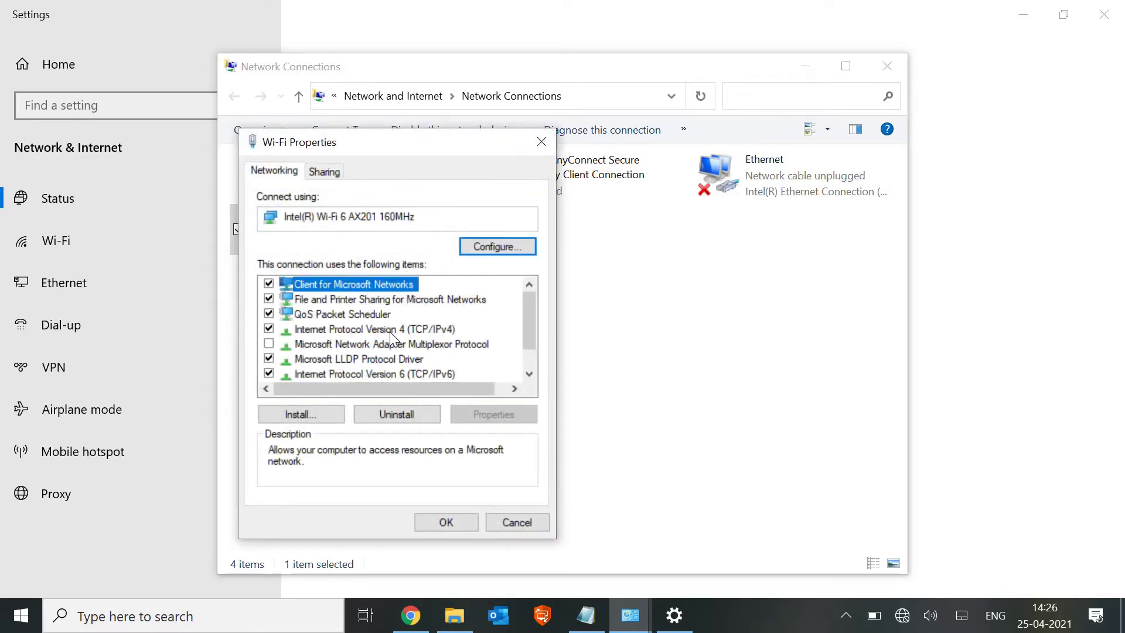
click(390, 333)
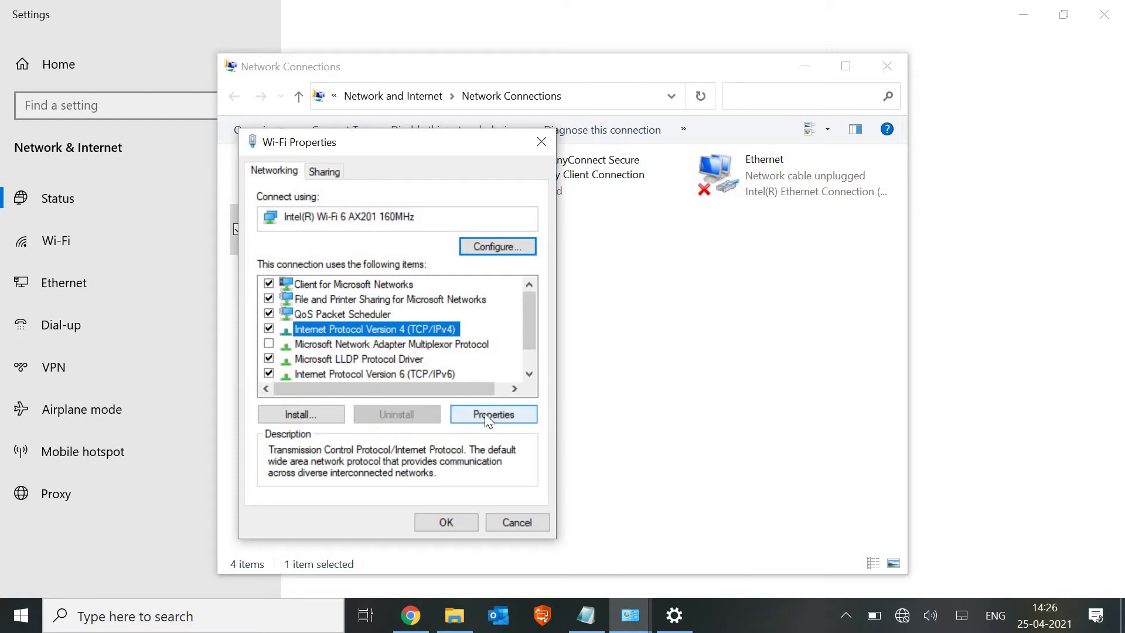
click(484, 413)
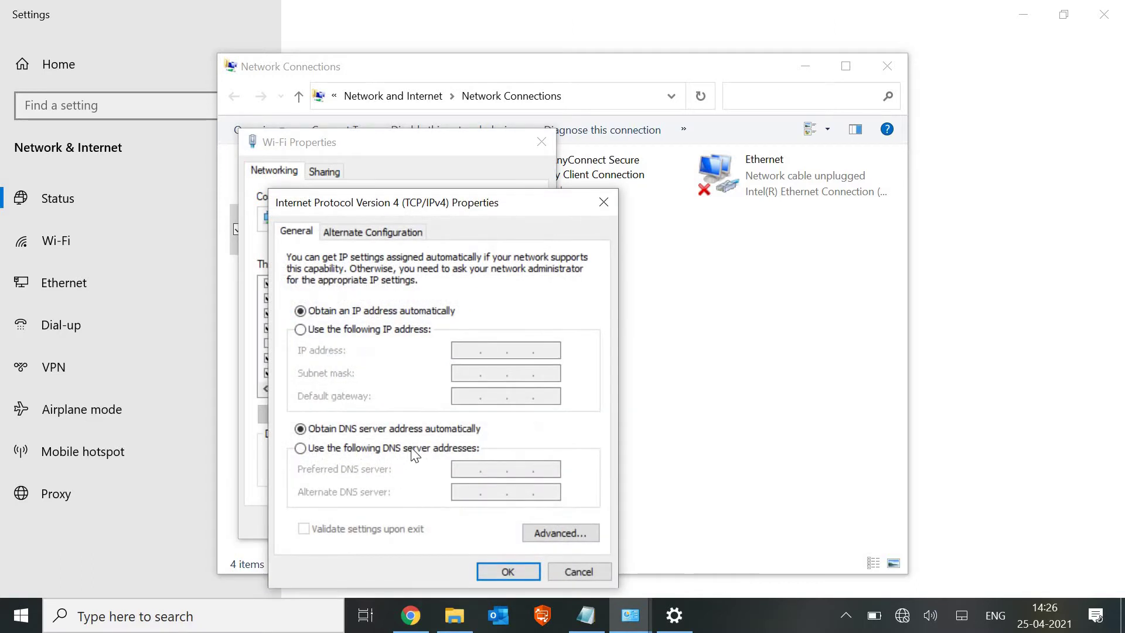
- Make sure IPv4 obtains its DNS server address automatically, confirm the Wi-Fi properties, and close the Network Connections window
click(300, 448)
click(475, 471)
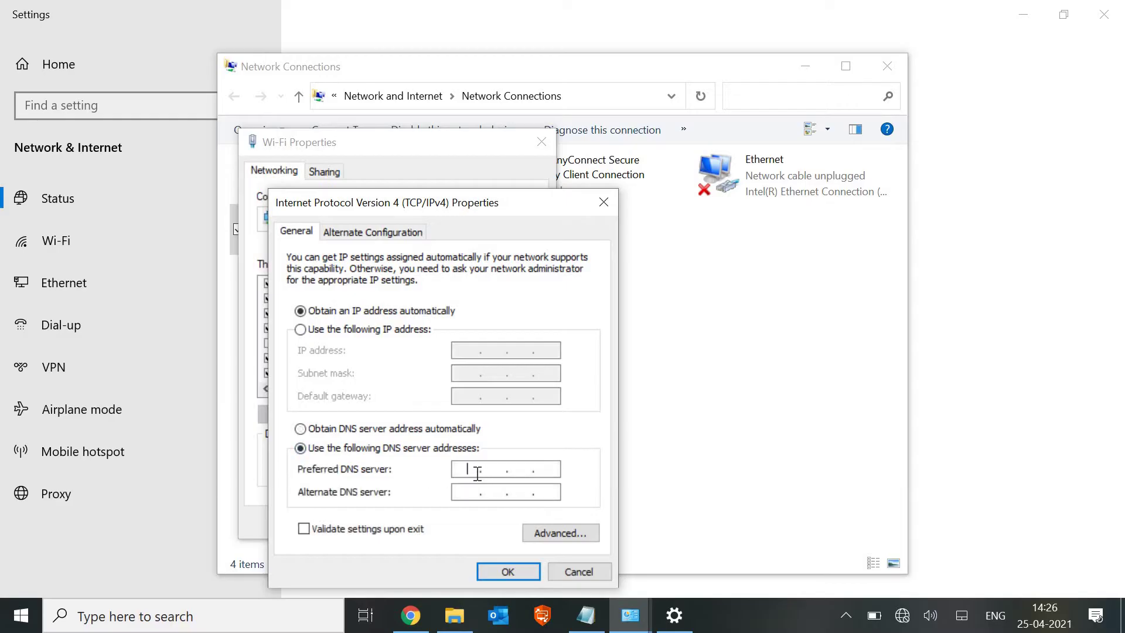
click(300, 429)
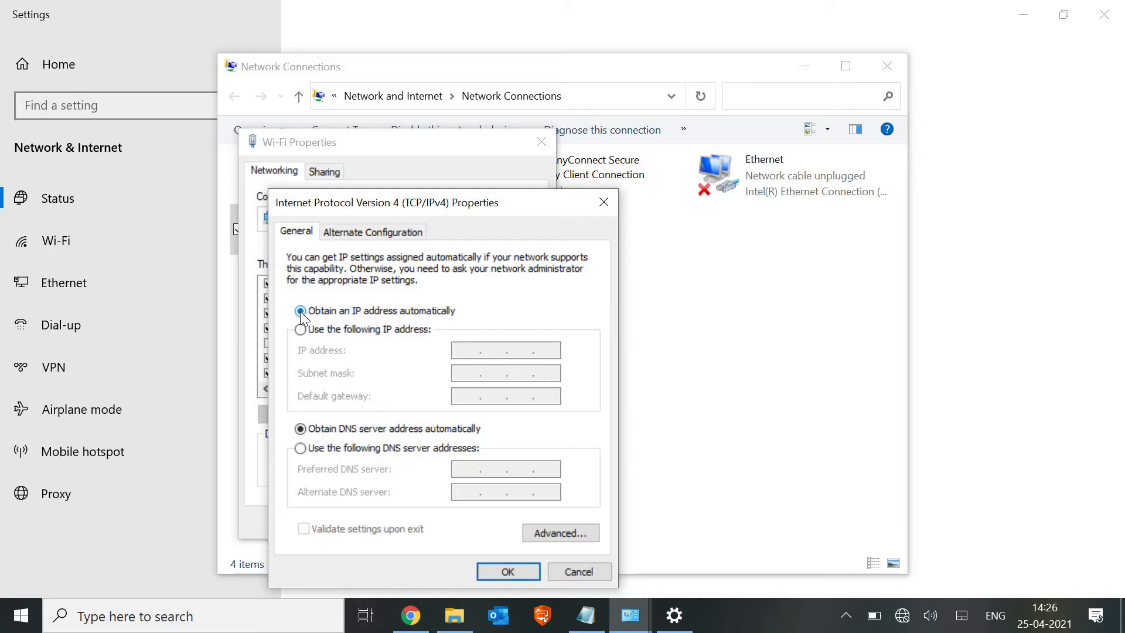
click(497, 574)
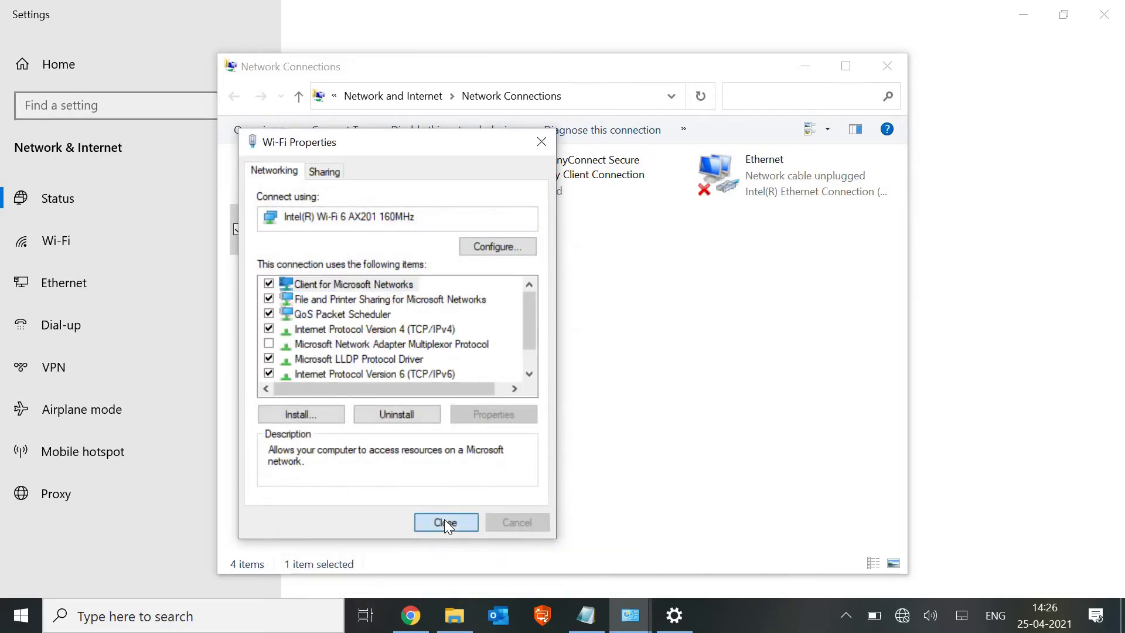
click(445, 523)
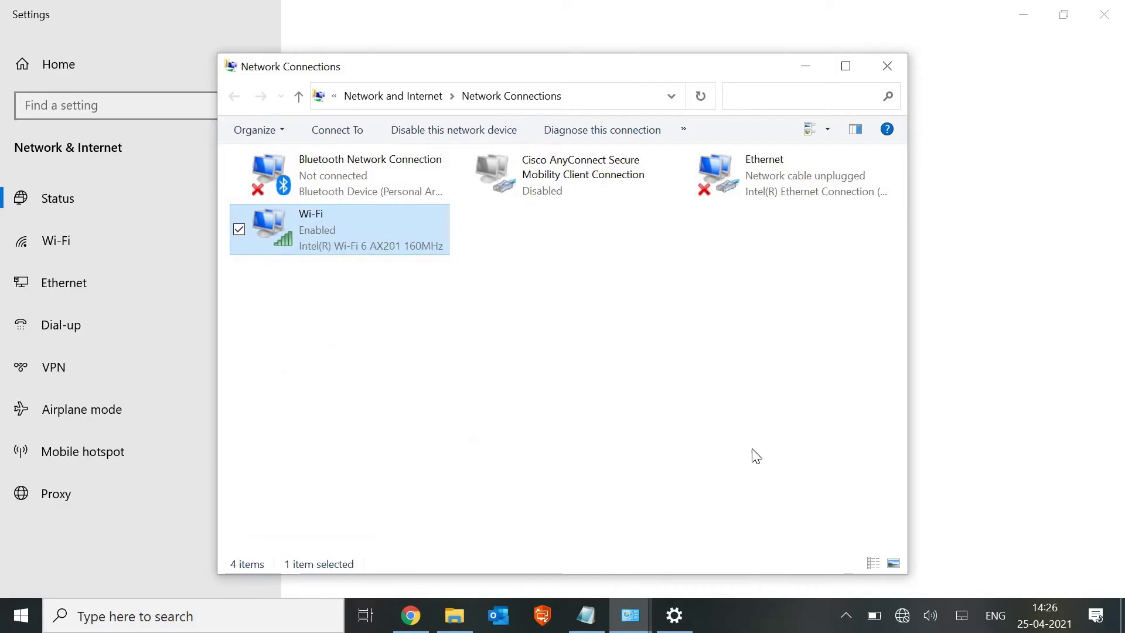
mouse_move(911, 626)
click(887, 66)
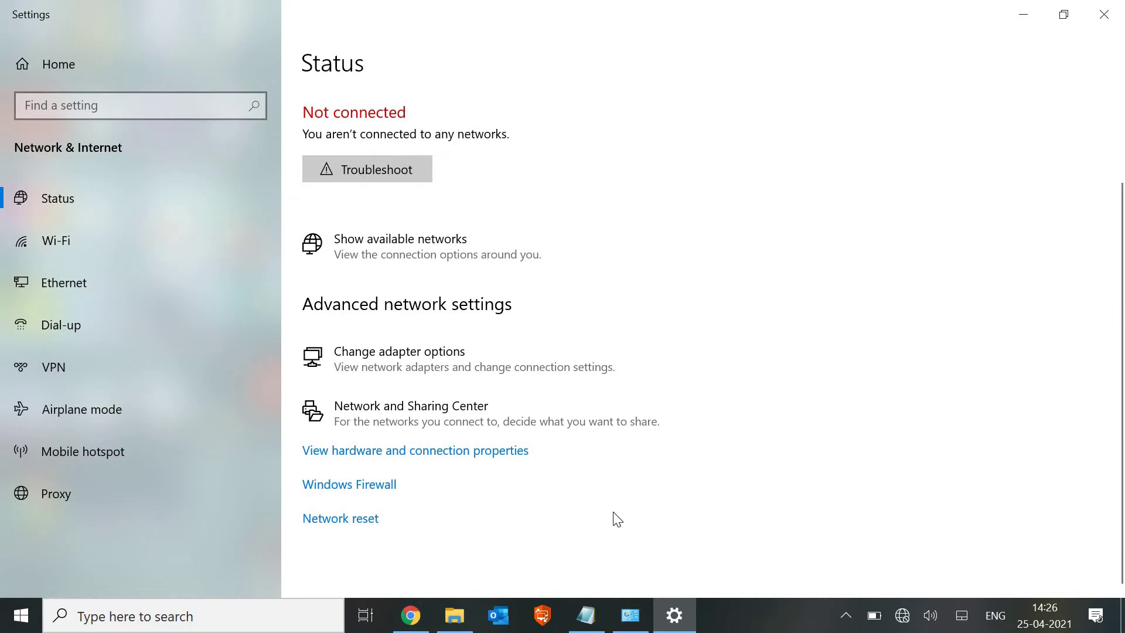
- Try to diagnose all network adapters with the network troubleshooter
scroll(322, 297, up, 2)
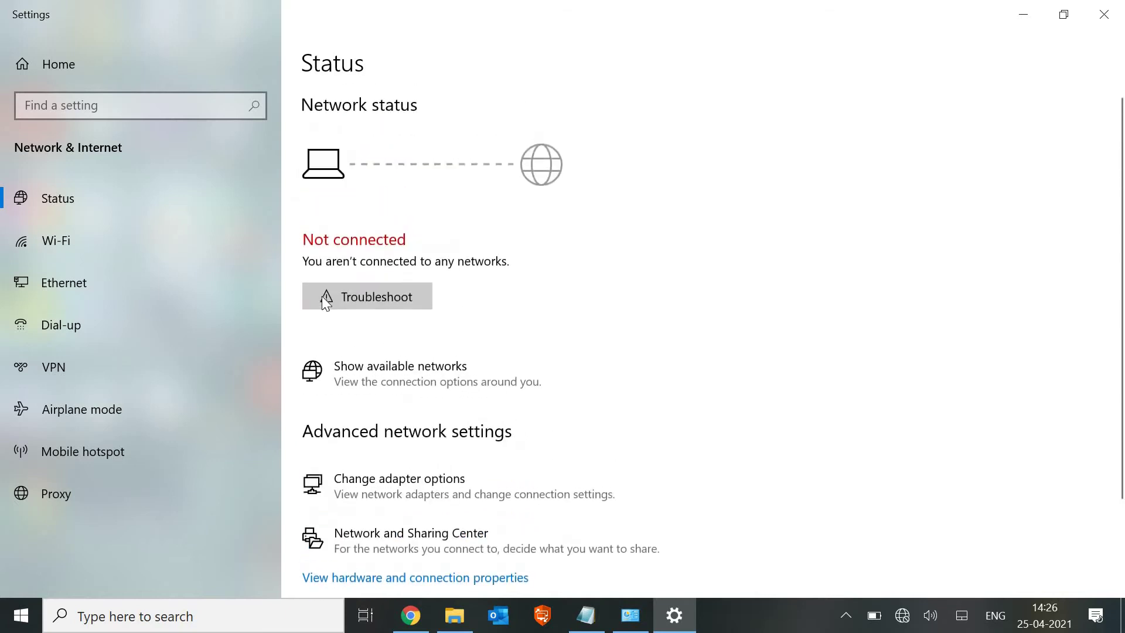
click(374, 301)
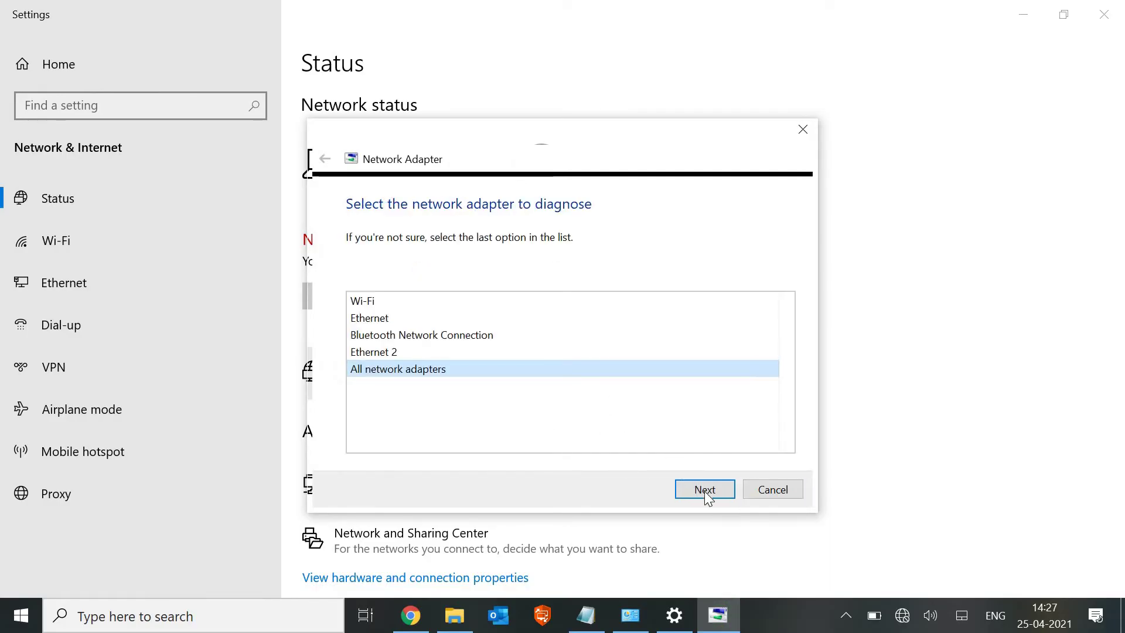
click(705, 490)
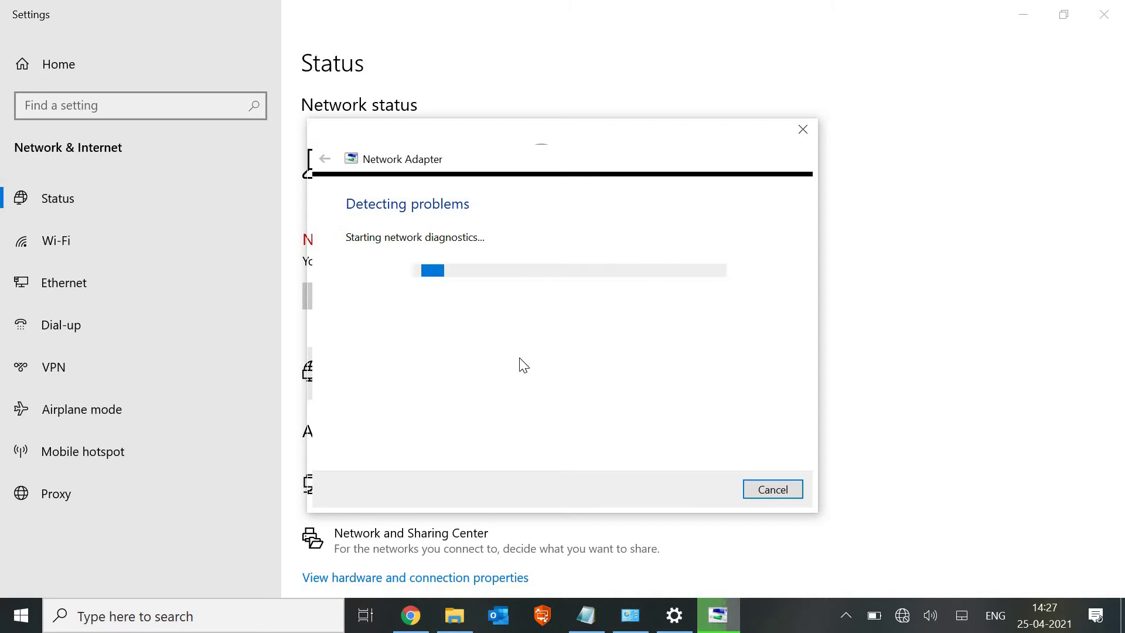
click(774, 489)
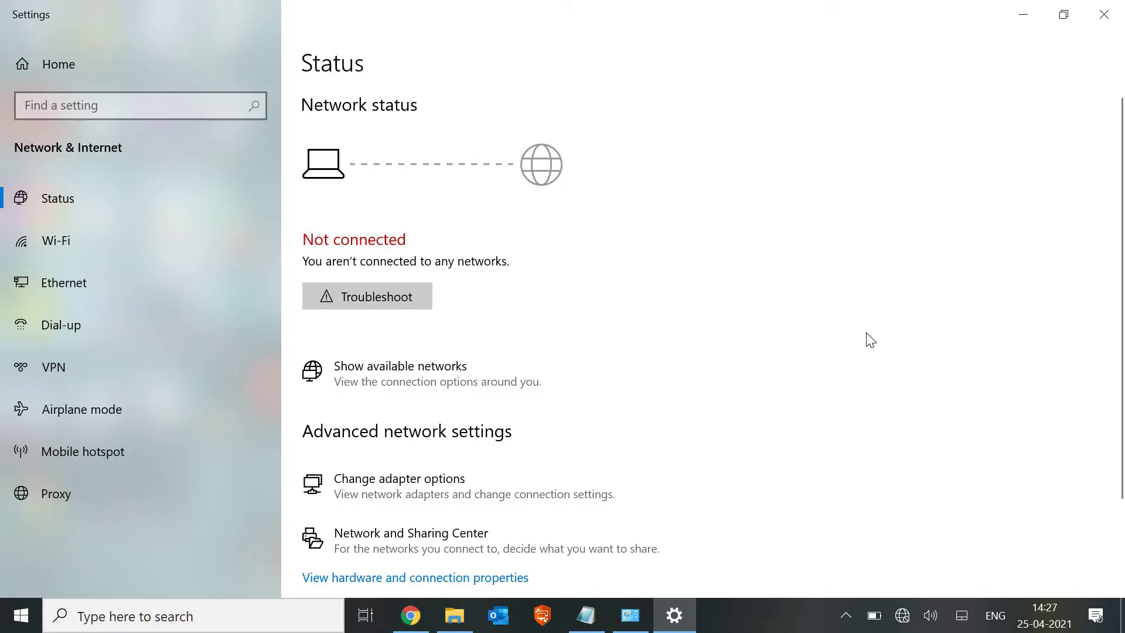
- Open the Network reset page, and select Wicked_Sunny among the available Wi-Fi networks
scroll(611, 488, down, 2)
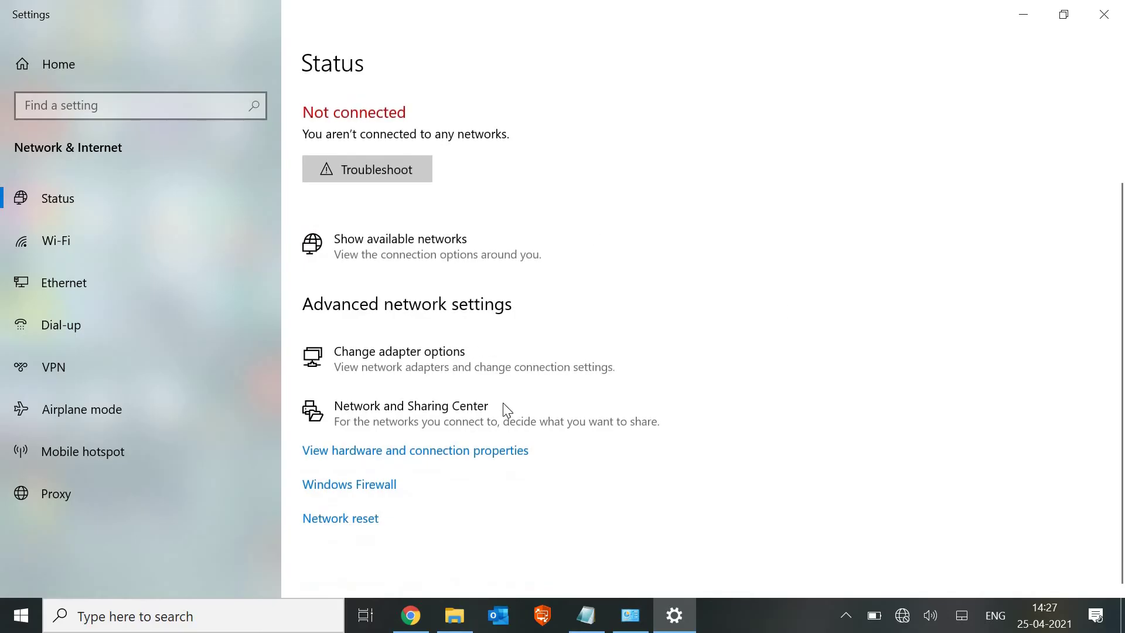
click(350, 525)
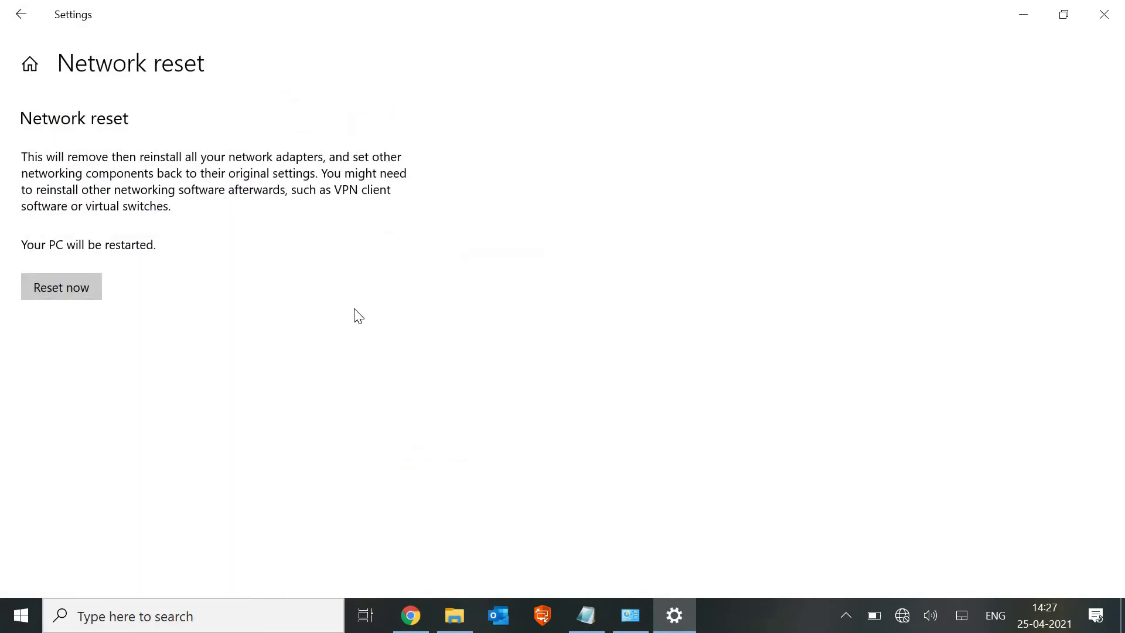
click(905, 618)
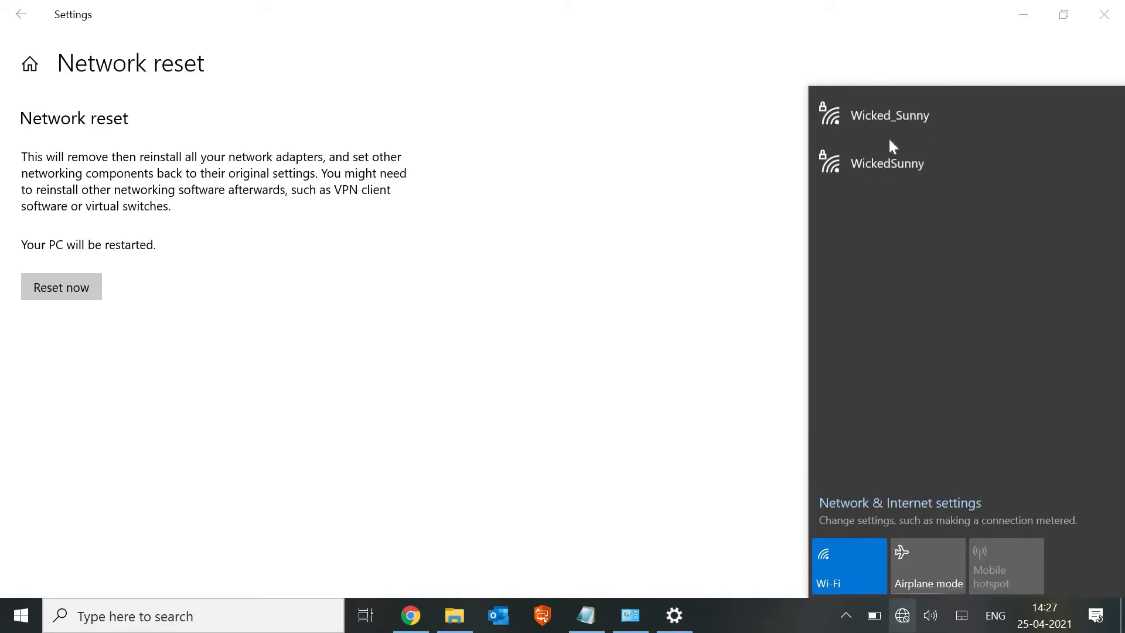
click(900, 130)
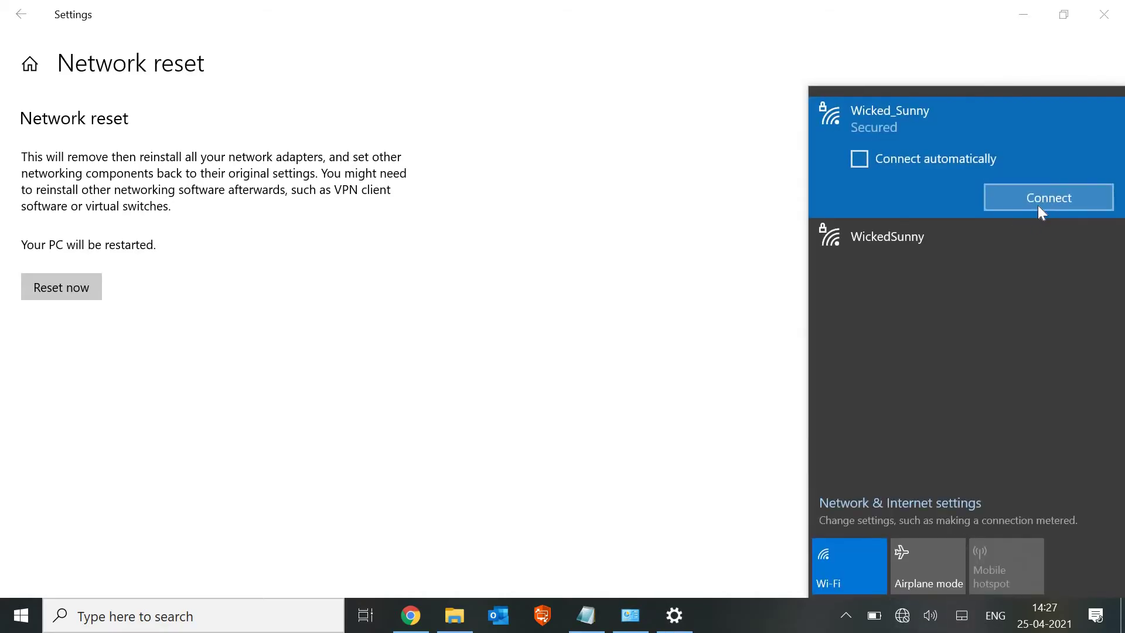
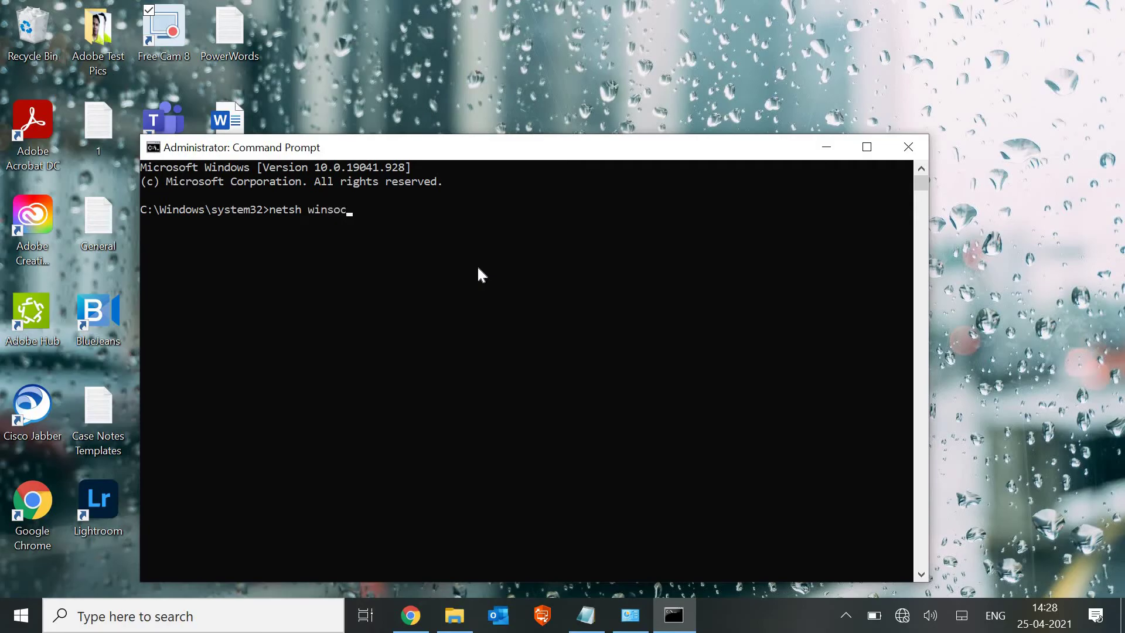
text(reset)
key(BackSpace)
key(BackSpace)
key(BackSpace)
key(BackSpace)
key(BackSpace)
key(BackSpace)
key(BackSpace)
key(BackSpace)
key(BackSpace)
key(BackSpace)
key(BackSpace)
key(BackSpace)
key(BackSpace)
key(BackSpace)
key(BackSpace)
key(BackSpace)
key(BackSpace)
key(BackSpace)
key(BackSpace)
- Run netsh int ip reset in the administrator command prompt, and run it once more with resetlog.txt as the log file
text(netsh int ip reset)
key(Return)
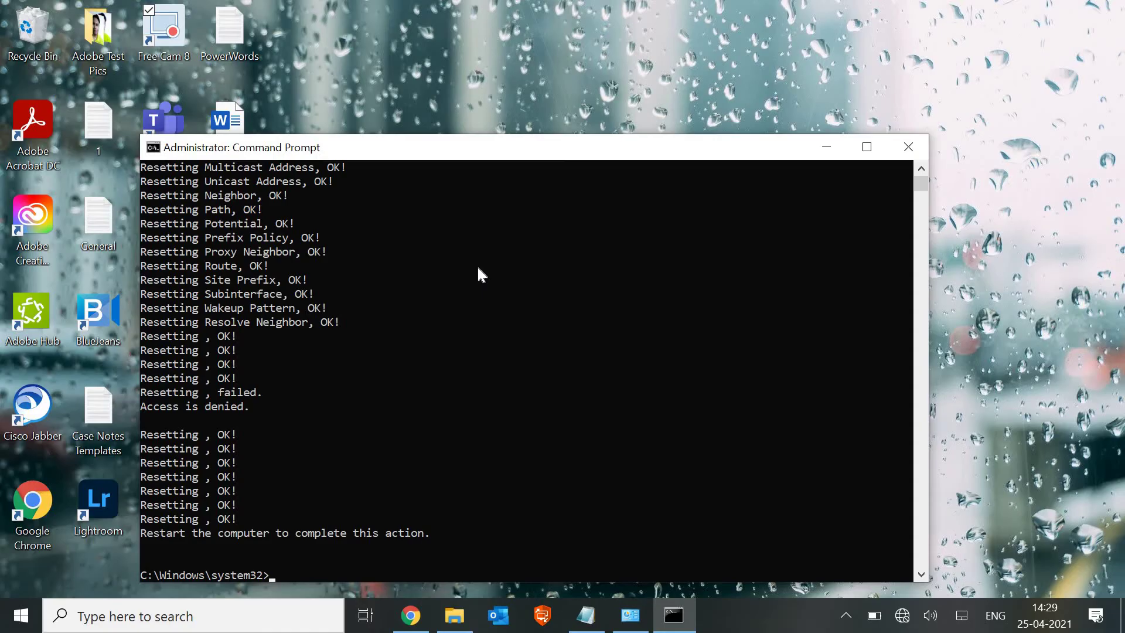
text(netsh int ip reset)
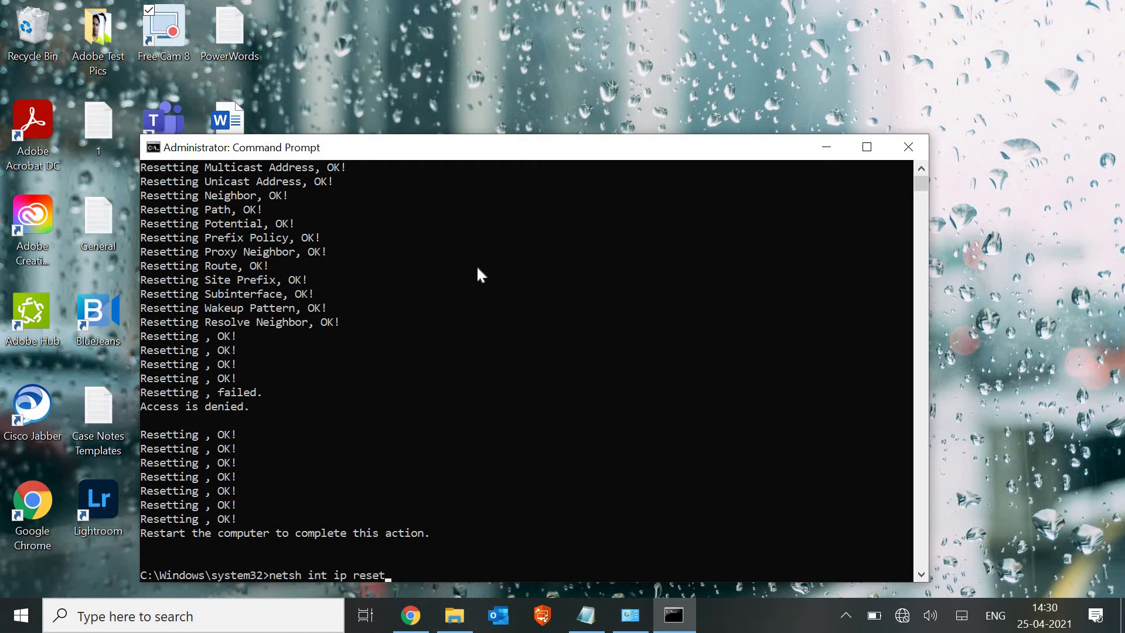
text( resetlog.txt)
key(Return)
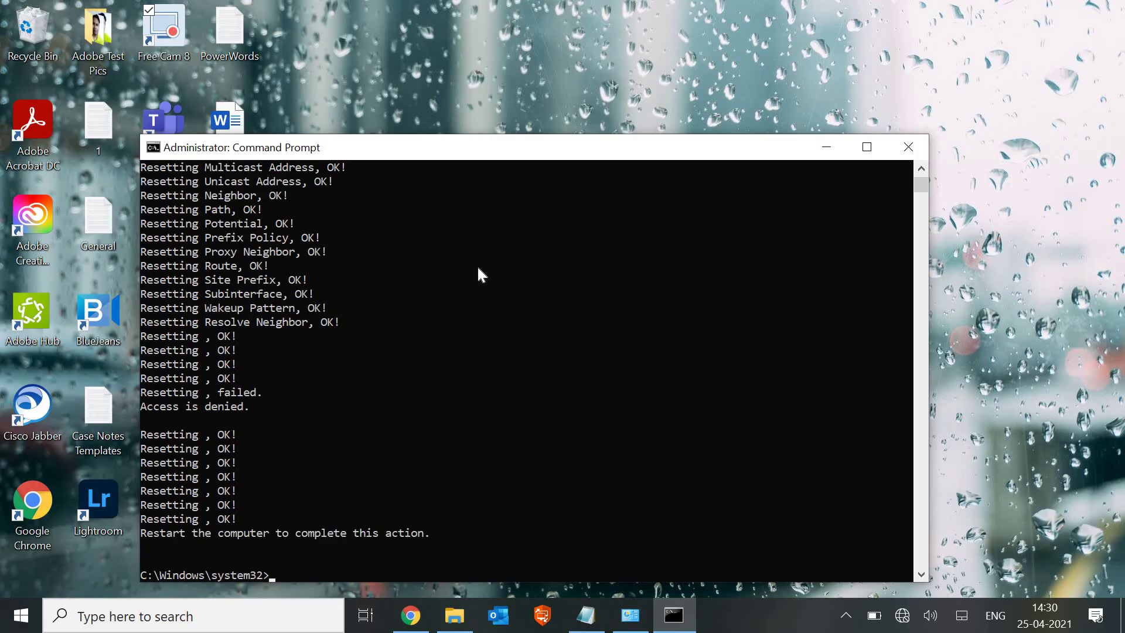
- Flush the DNS resolver cache with ipconfig /flushdns, and check the list of available Wi-Fi networks
text(ipconfig /flushdns)
key(Return)
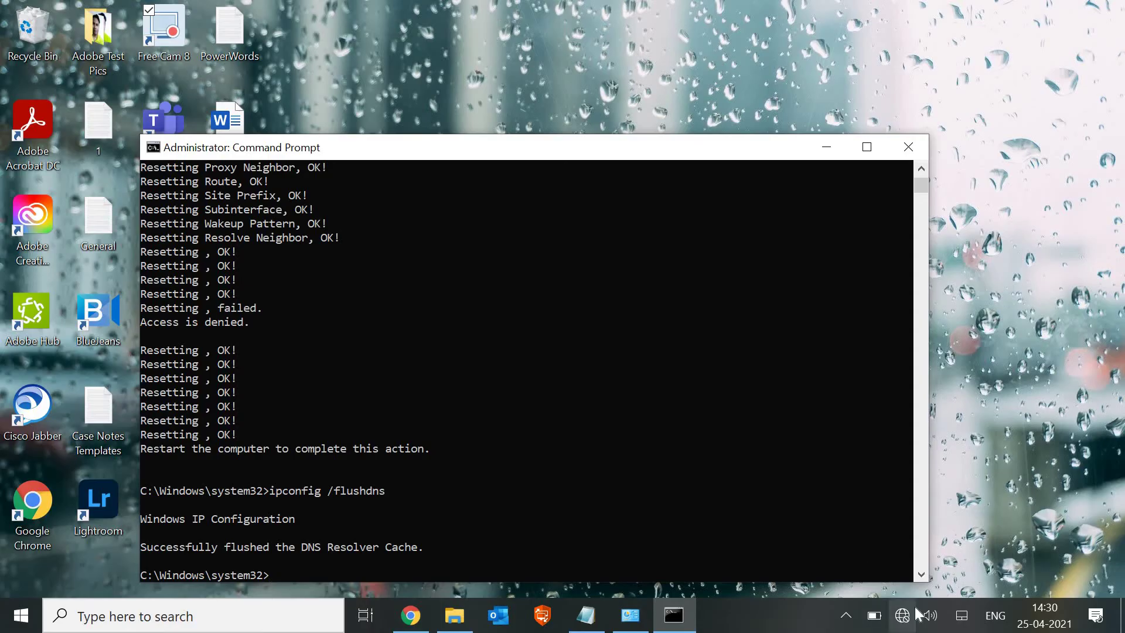
click(991, 237)
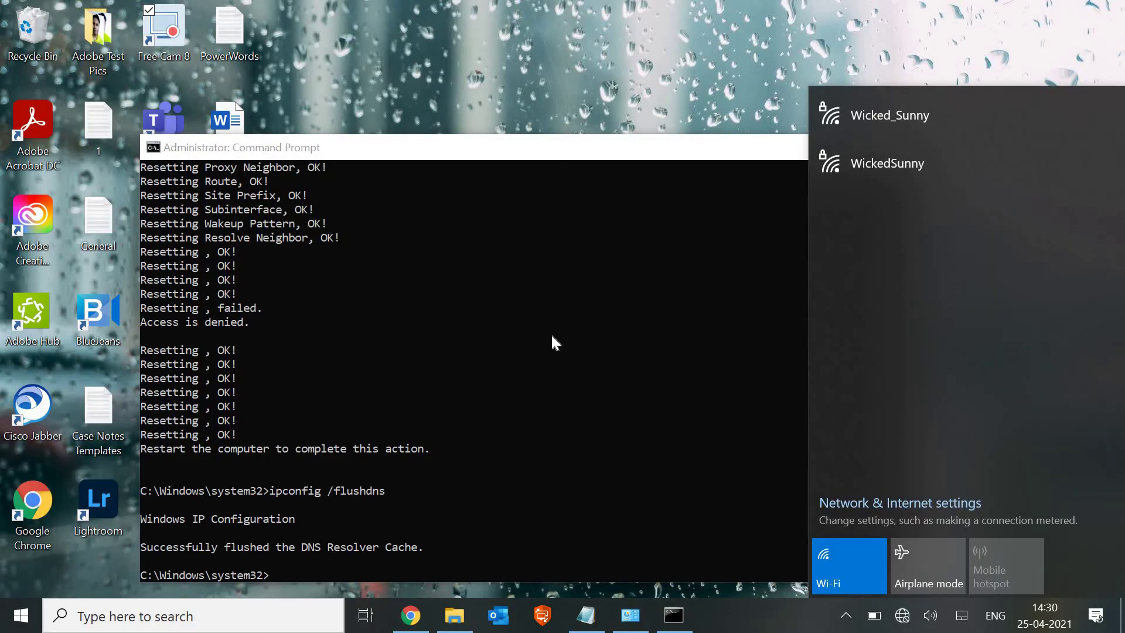
click(562, 103)
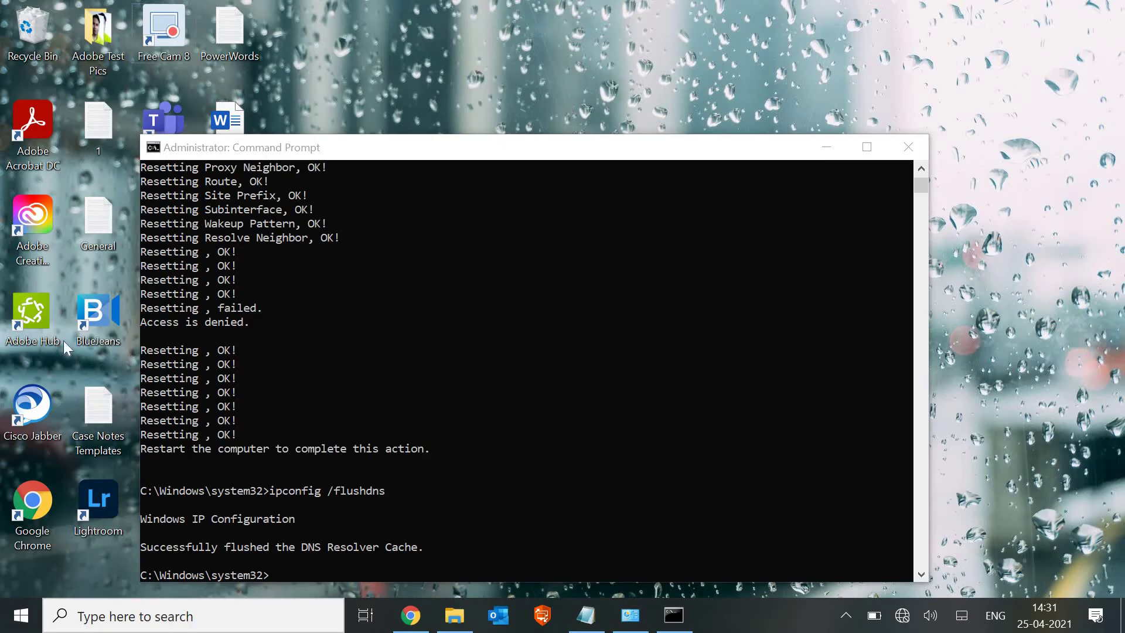
- Move the command prompt window higher on the desktop, and run ipconfig /release in it
click(528, 157)
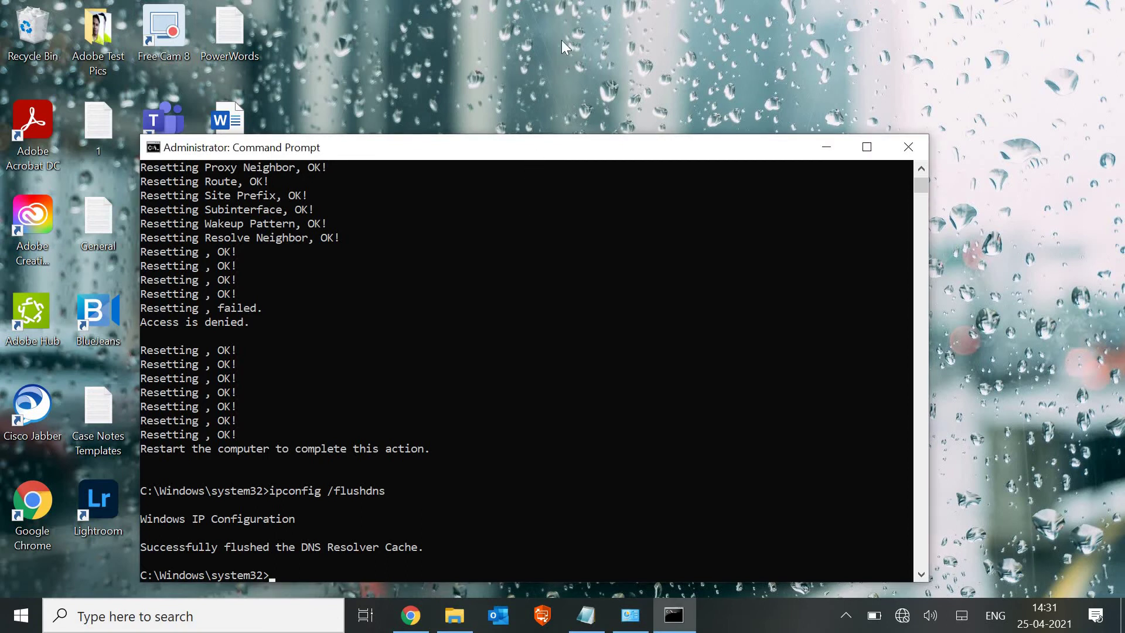
drag(562, 40, 557, 41)
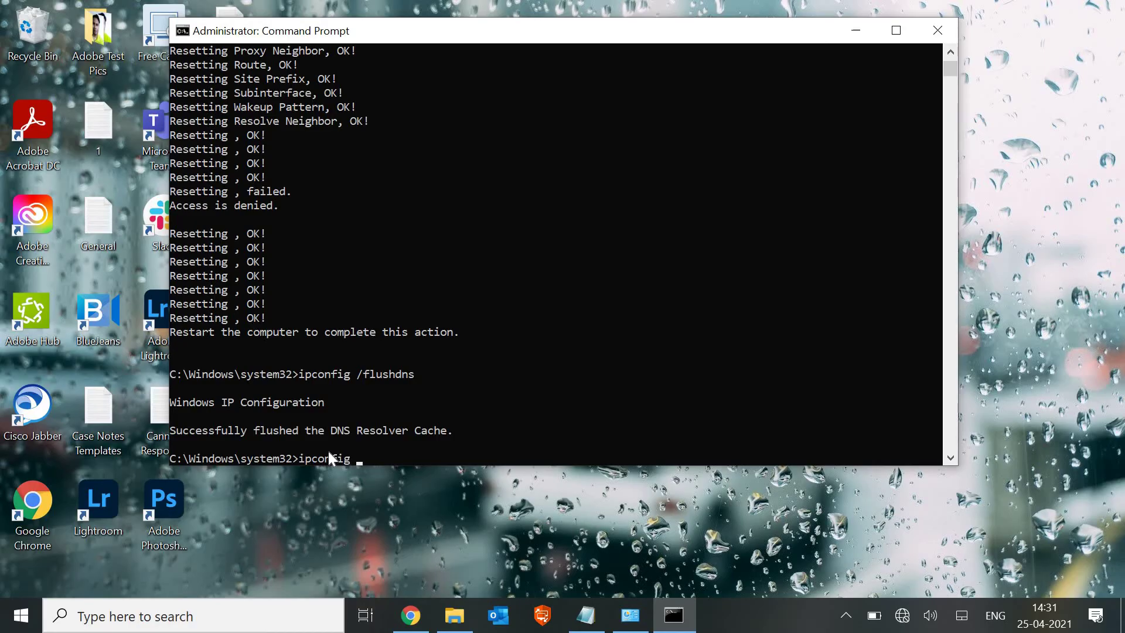
text(/release)
key(Return)
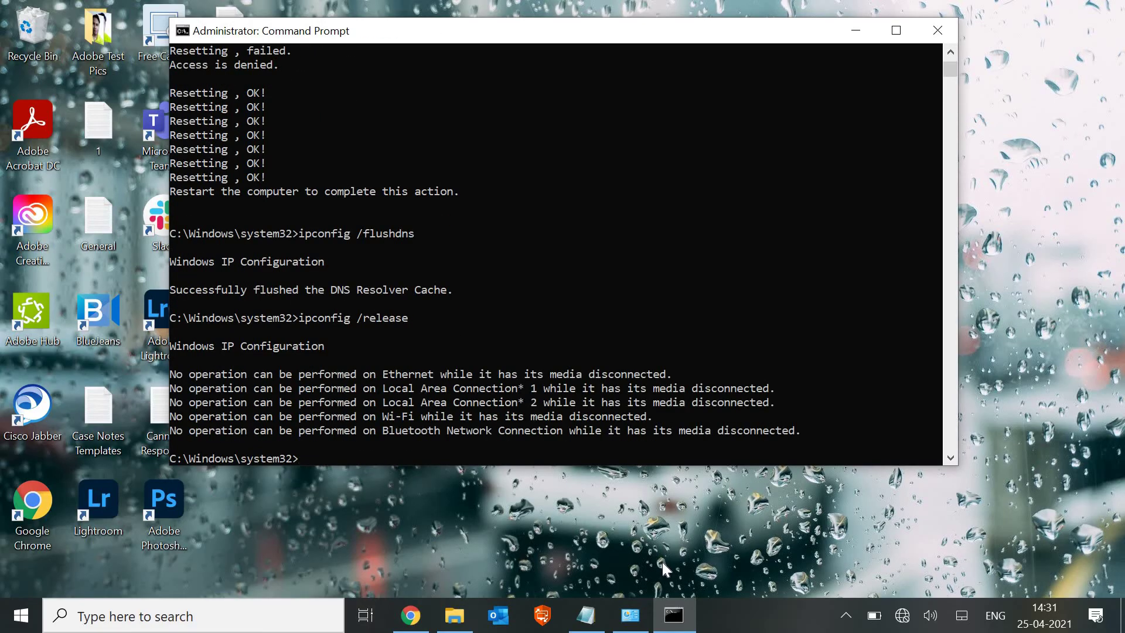
- Request new IP addresses for the network adapters by running ipconfig /renew
key(Up)
key(BackSpace)
key(BackSpace)
key(BackSpace)
key(BackSpace)
key(BackSpace)
text(new)
key(Return)
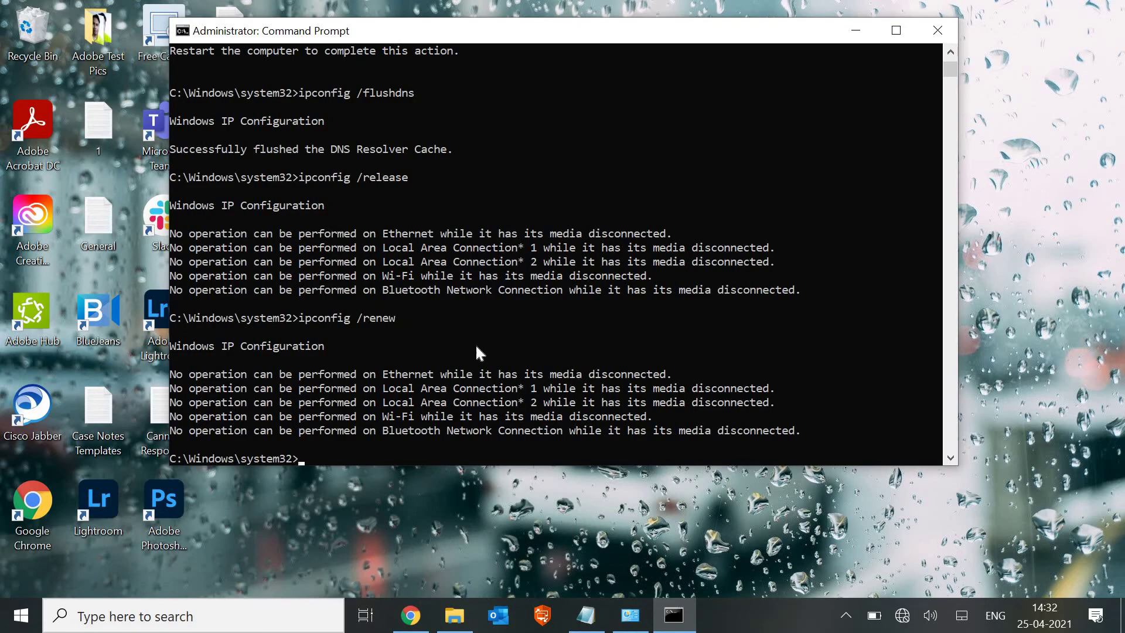
- Check the available Wi-Fi networks again, and close the command prompt
click(909, 617)
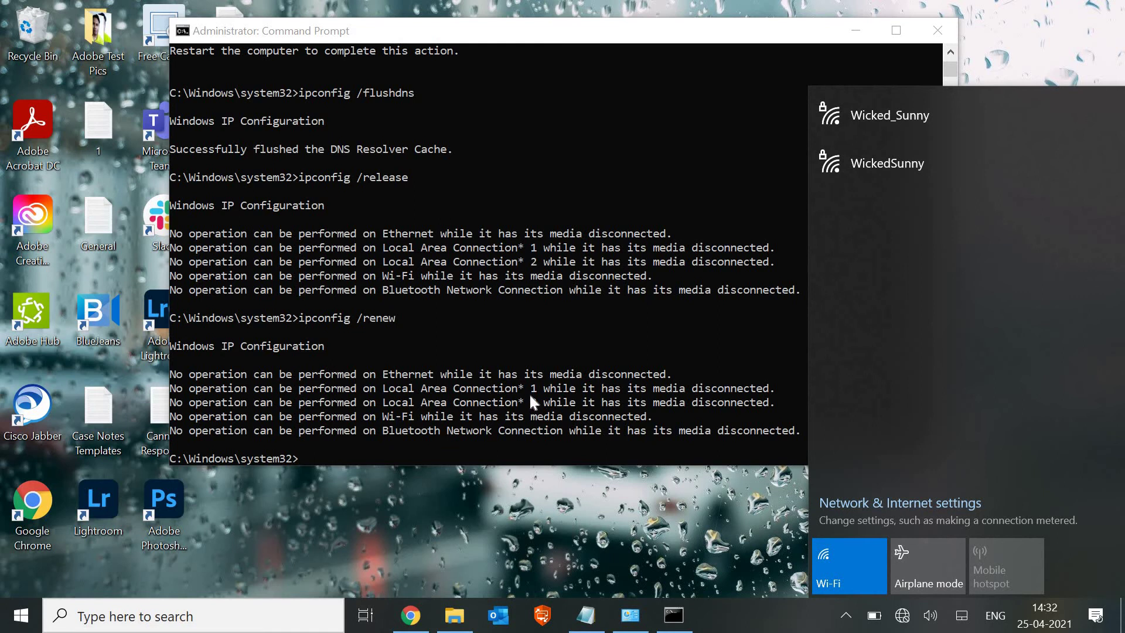
click(914, 64)
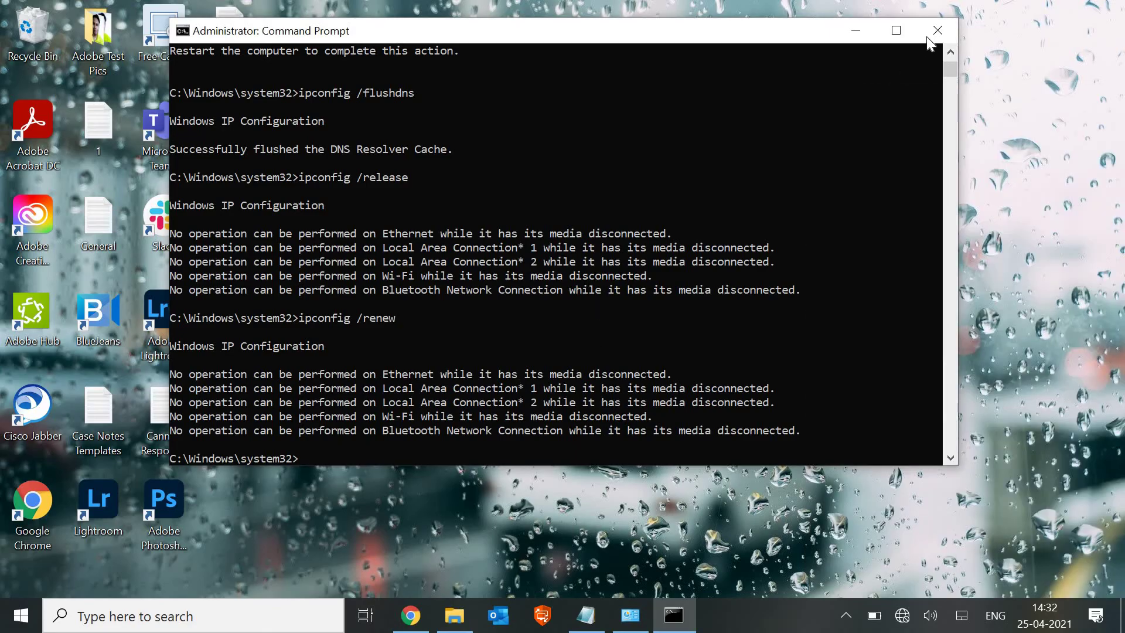
click(933, 37)
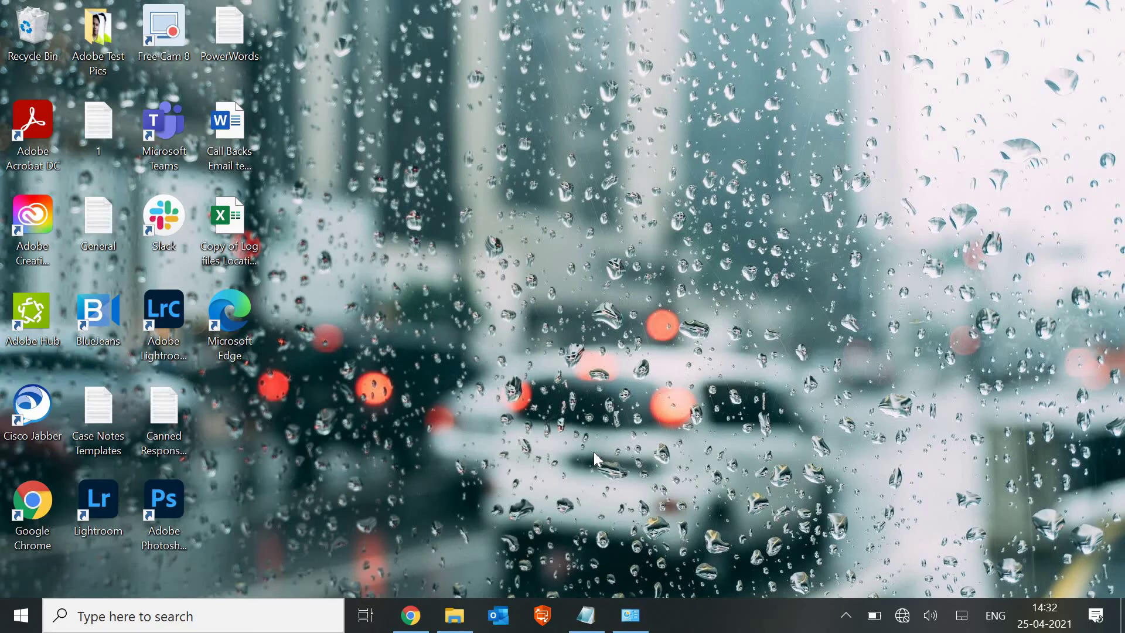
- Open Device Manager by running devmgmt.msc, and maximize its window
key(super+r)
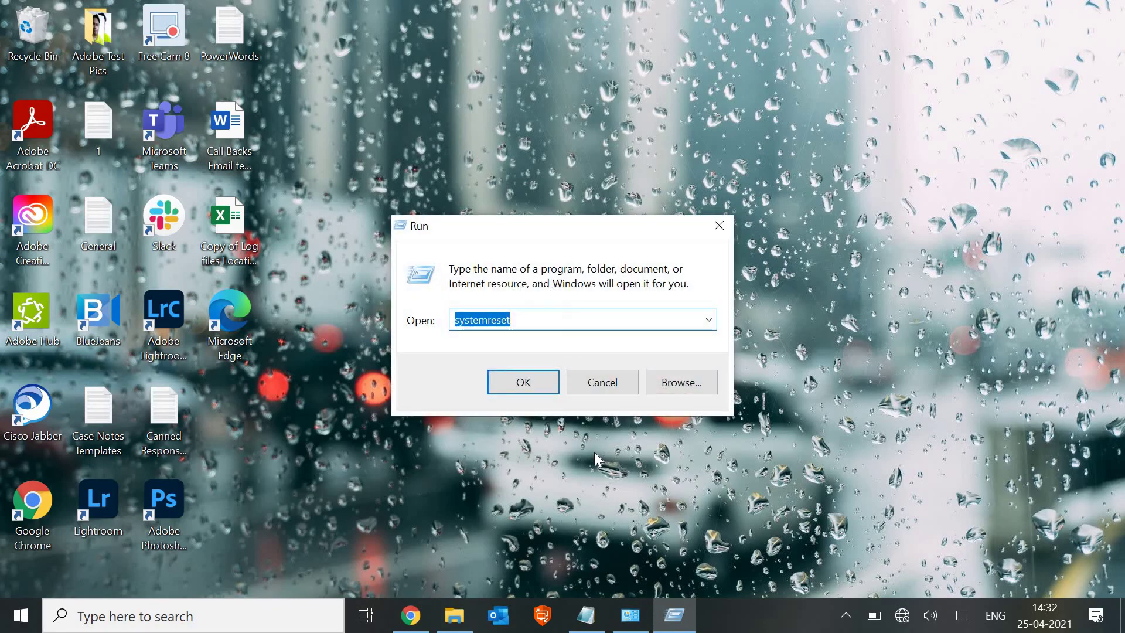
text(de)
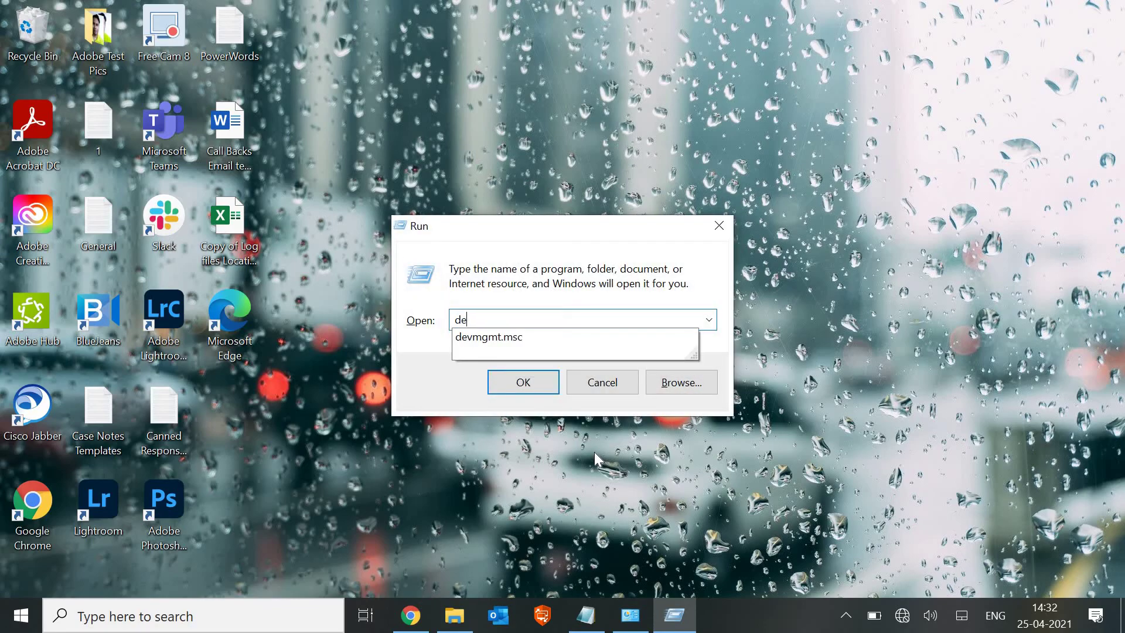
key(Down)
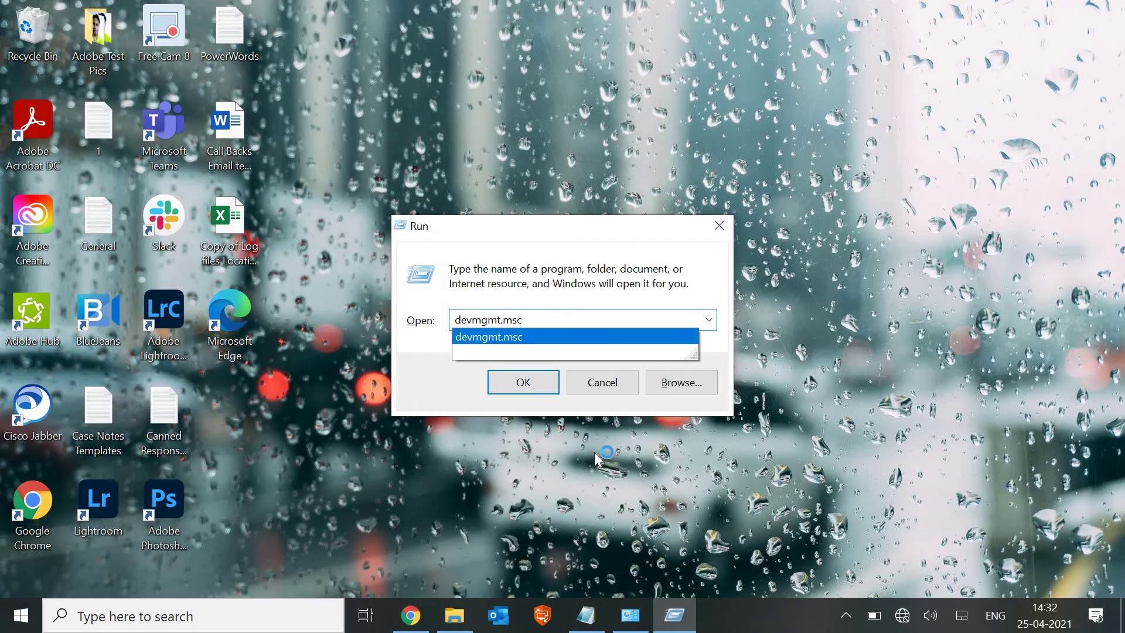
key(Return)
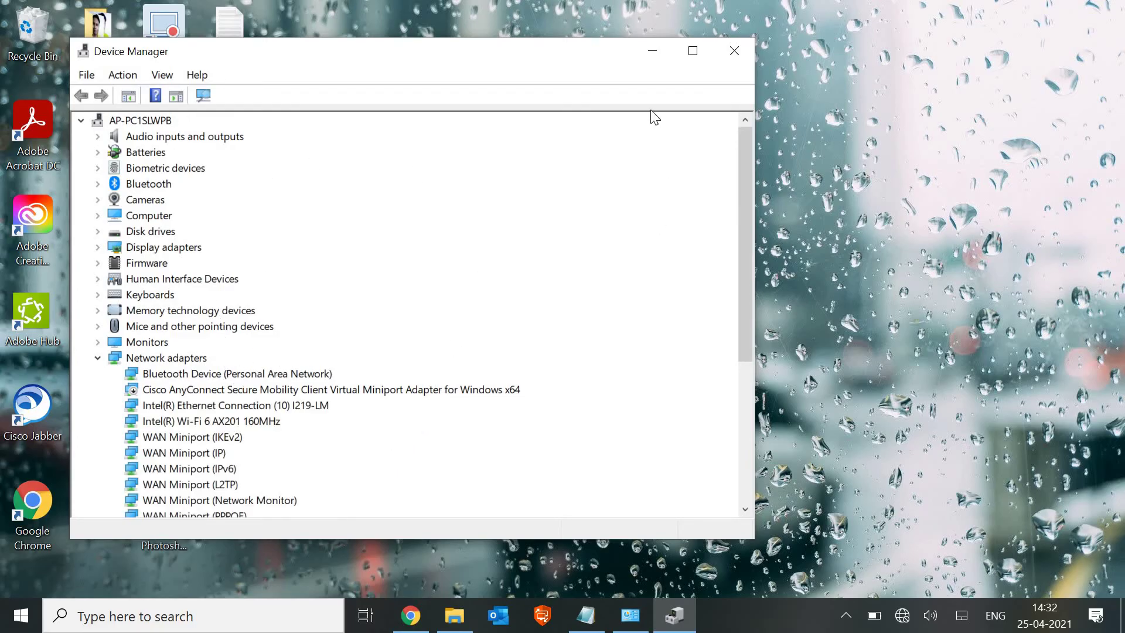
click(692, 51)
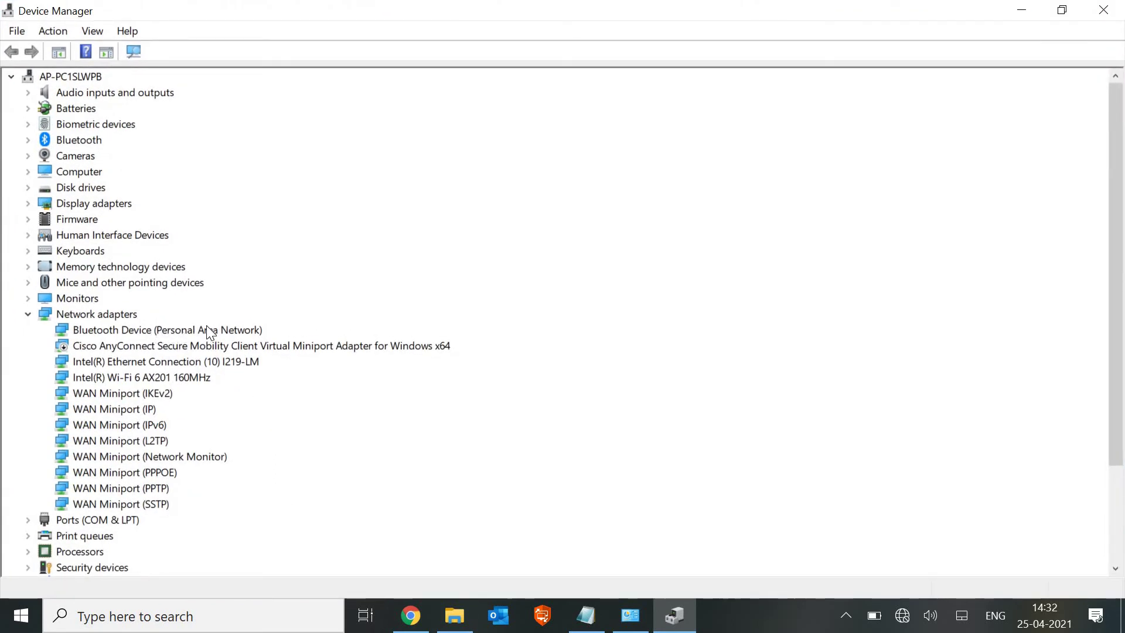
- Open the driver update options for the Intel(R) Wi-Fi 6 AX201 160MHz network adapter
click(130, 393)
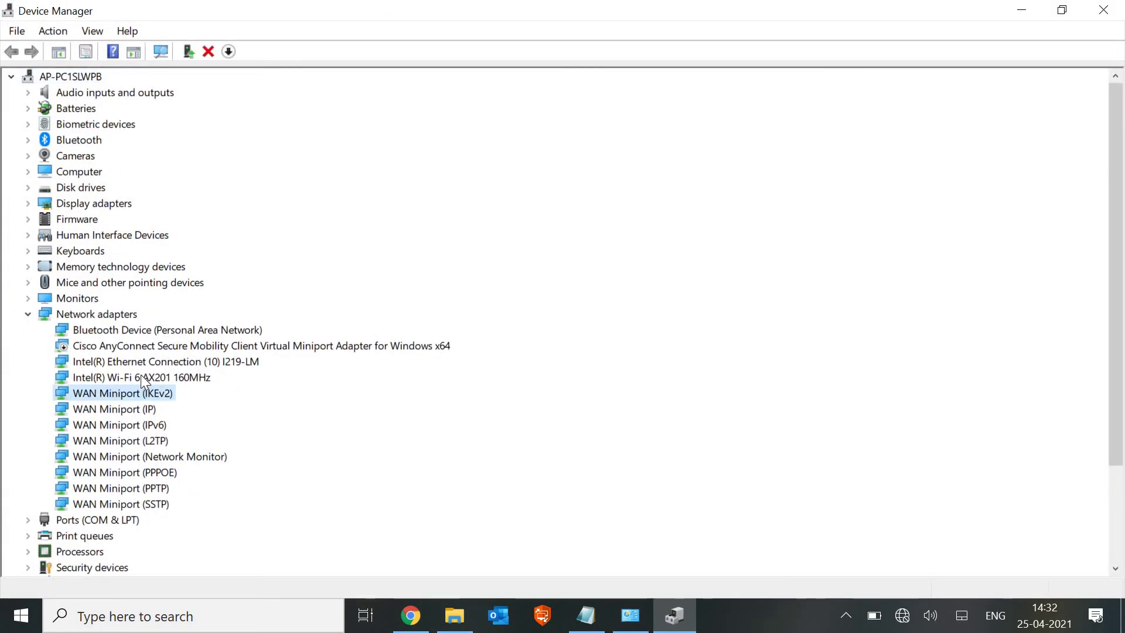
click(140, 377)
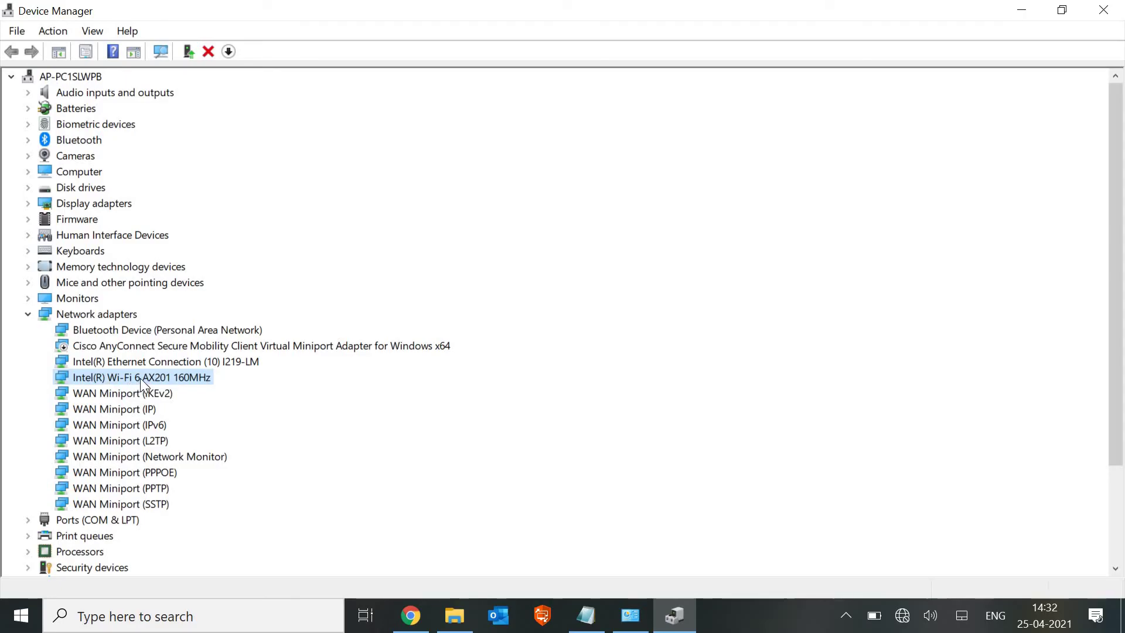
right_click(142, 379)
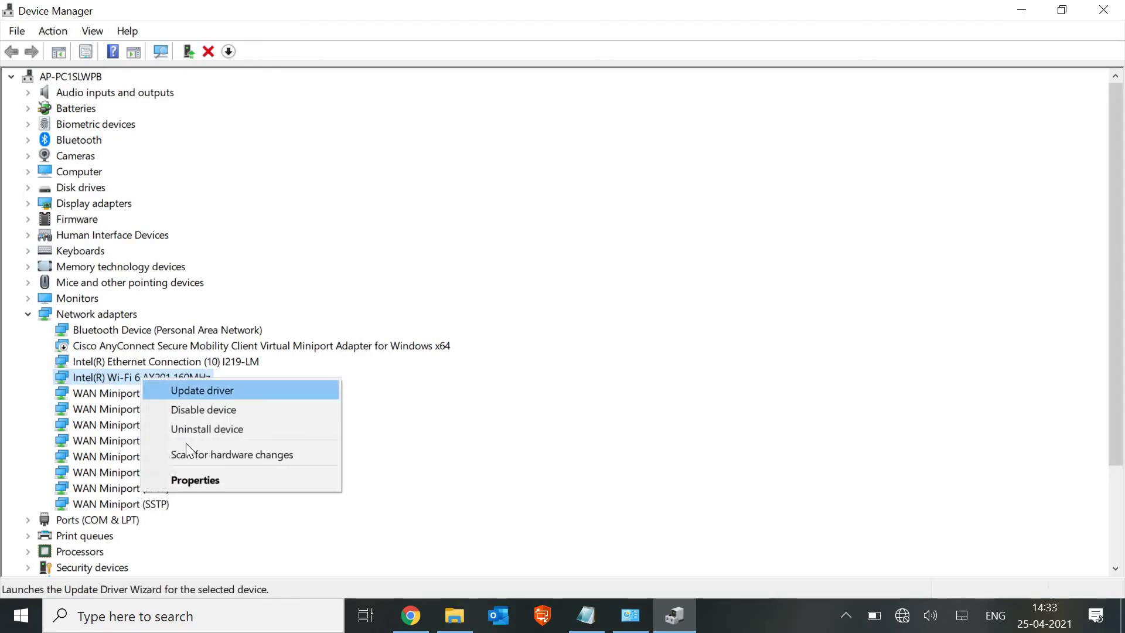
click(198, 391)
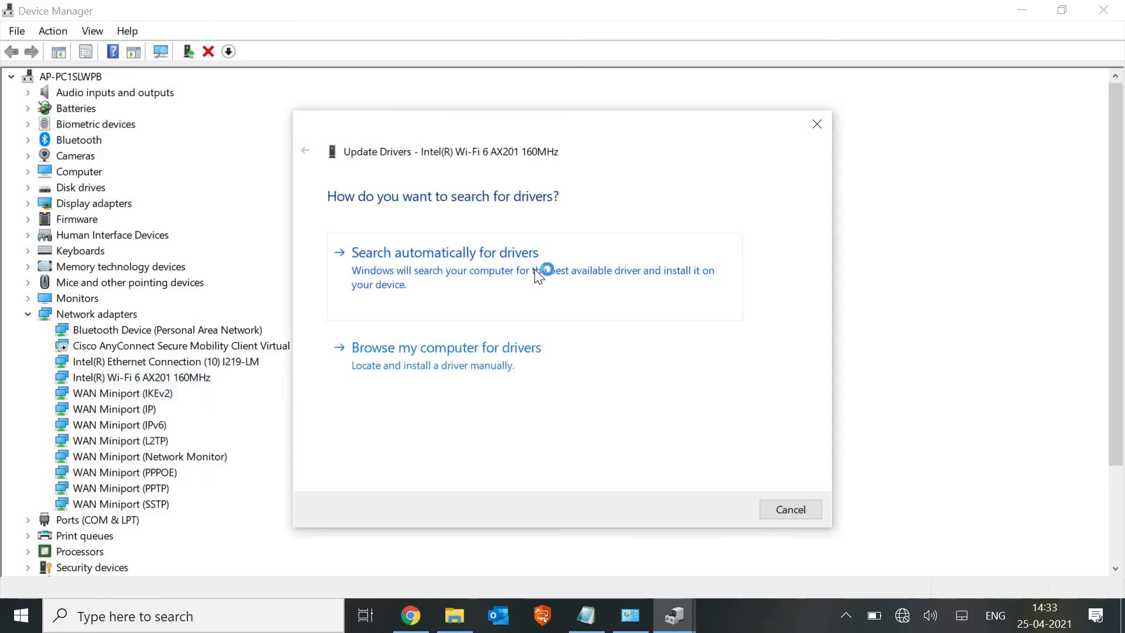
- Browse the computer for compatible Wi-Fi drivers, select the second Intel(R) Wi-Fi 6 AX201 160MHz (Intel) driver, and cancel the update
click(534, 269)
click(474, 368)
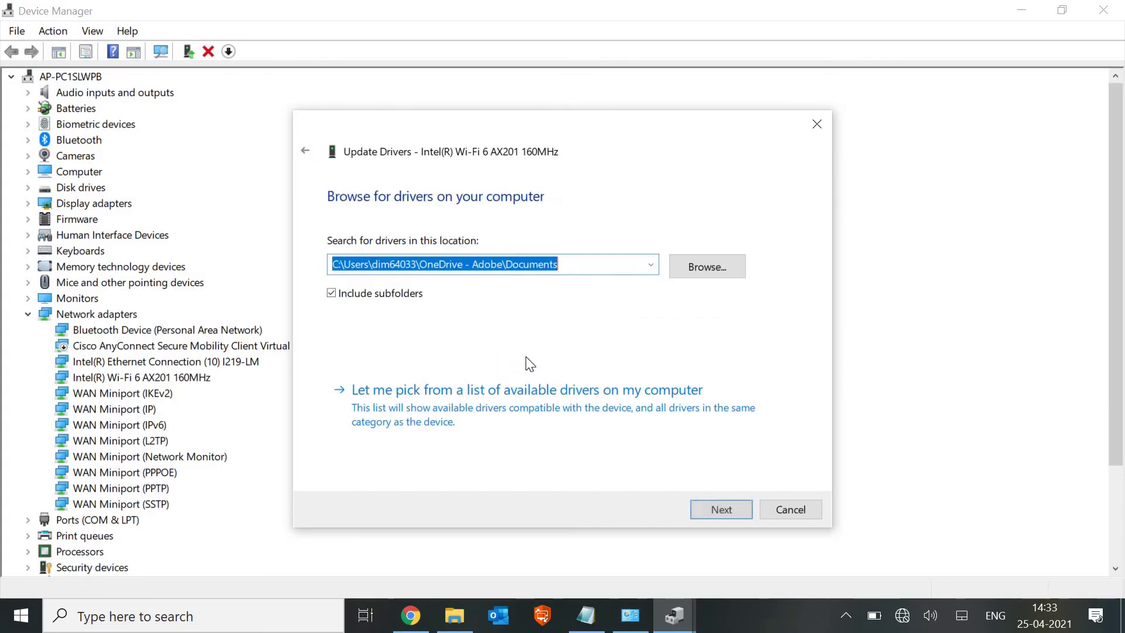
click(482, 409)
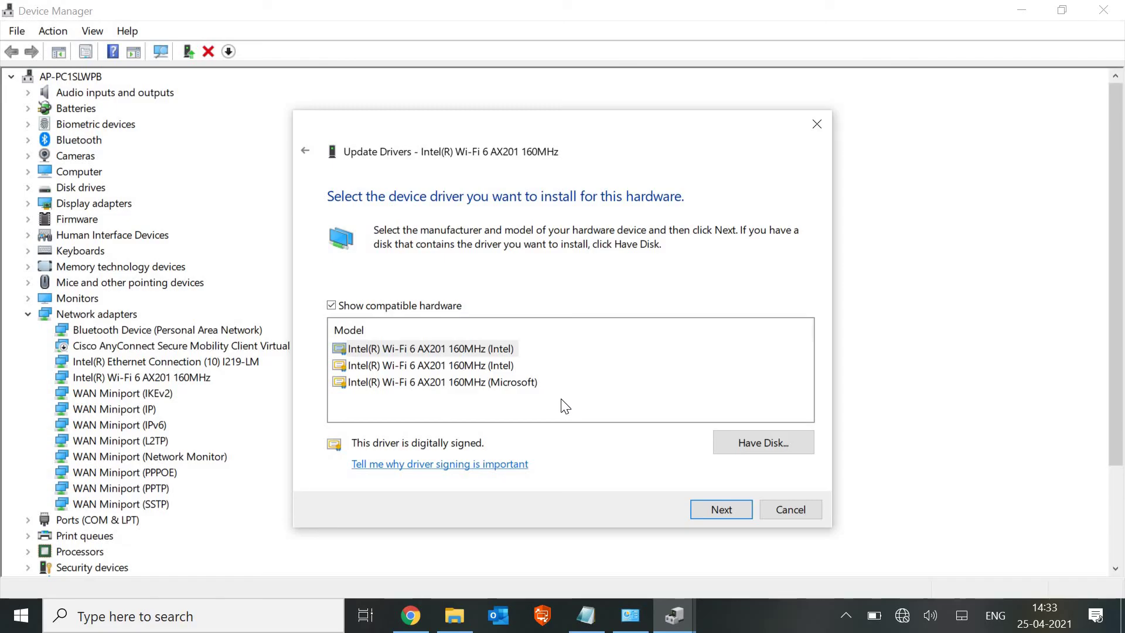
click(473, 364)
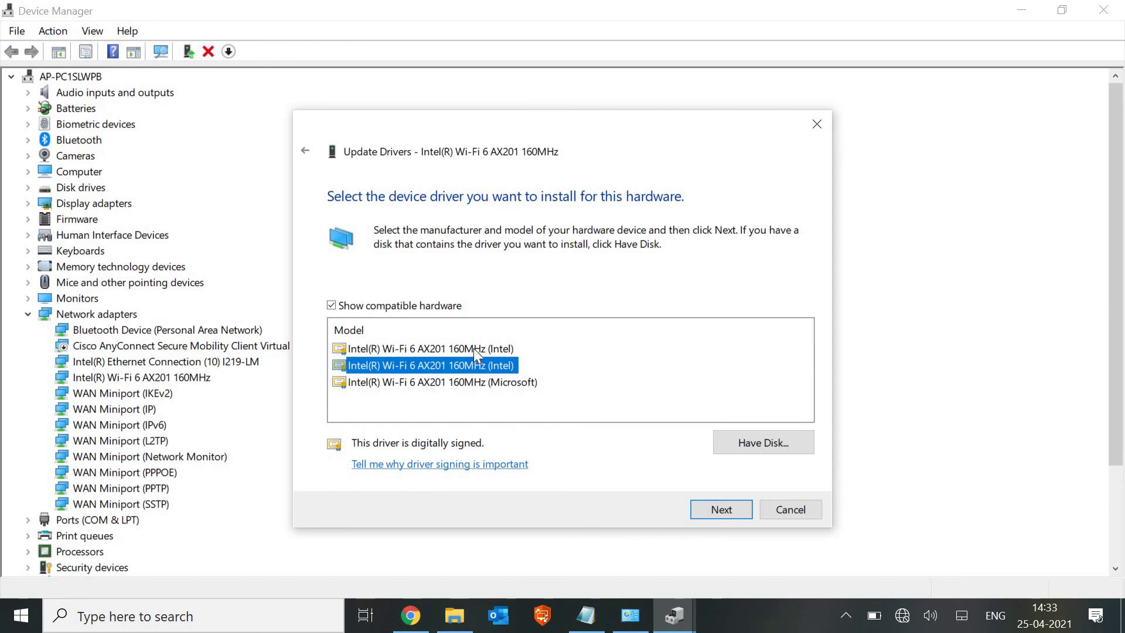
click(474, 348)
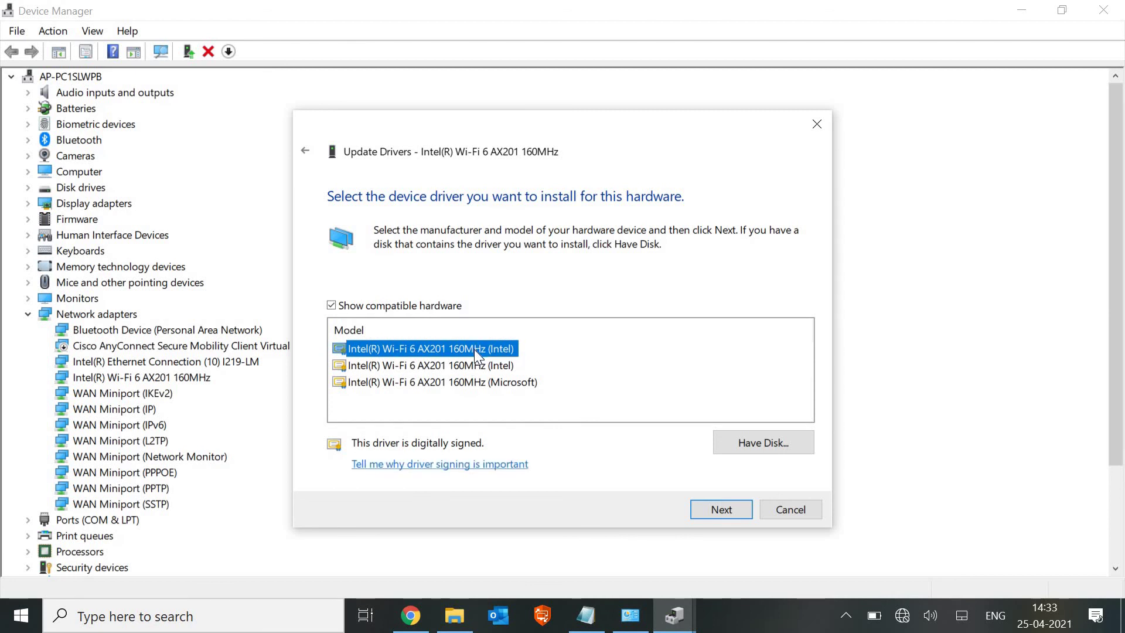
click(484, 364)
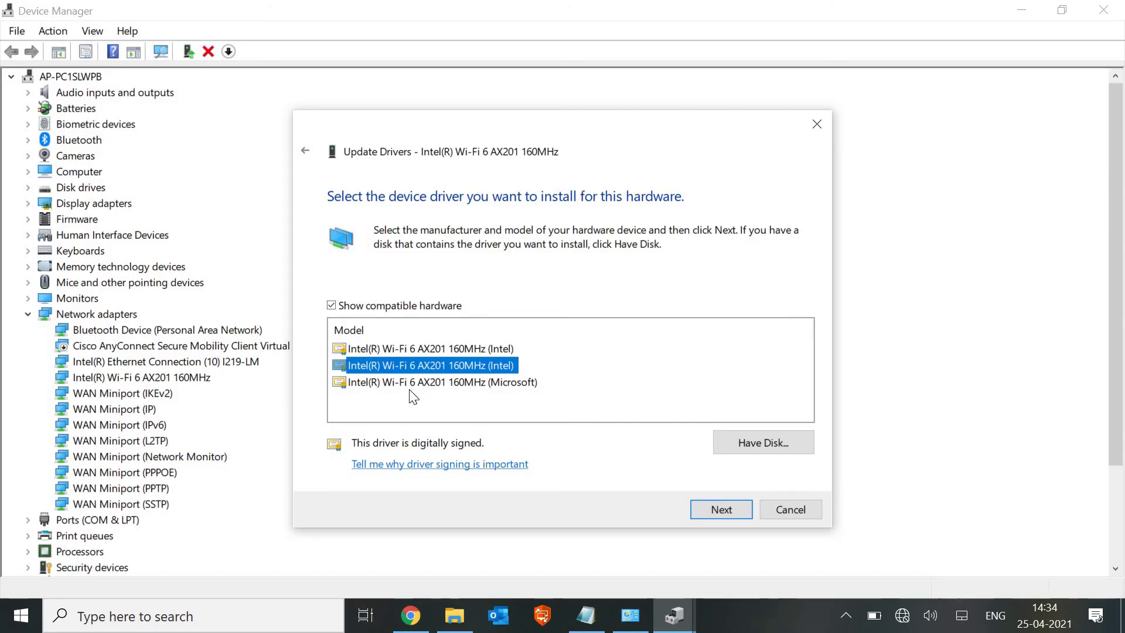
click(789, 515)
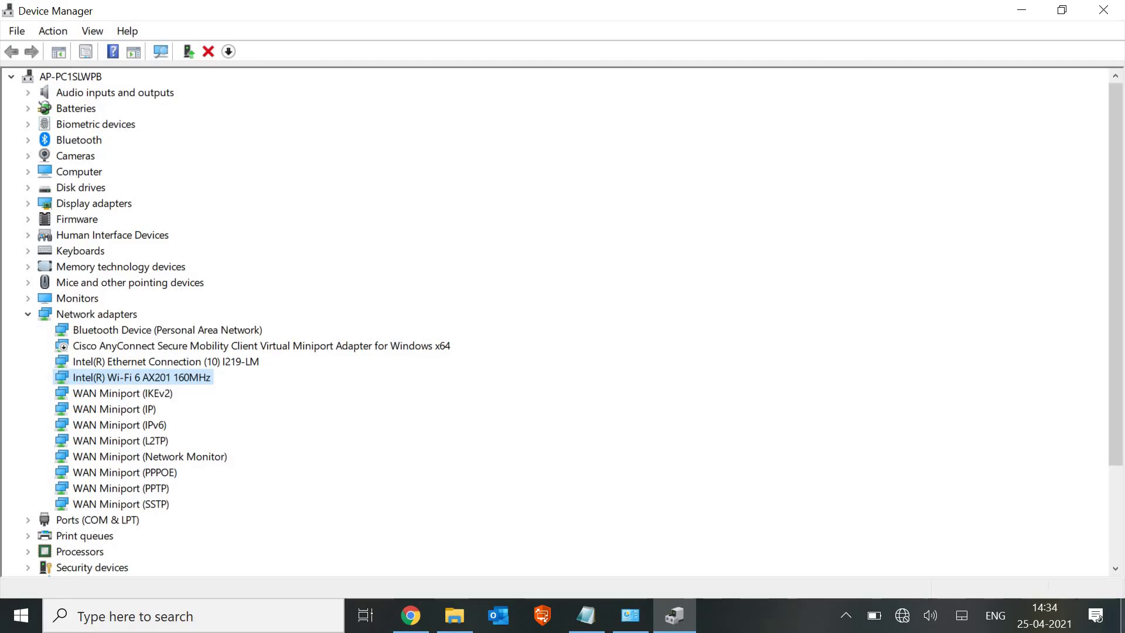
click(846, 615)
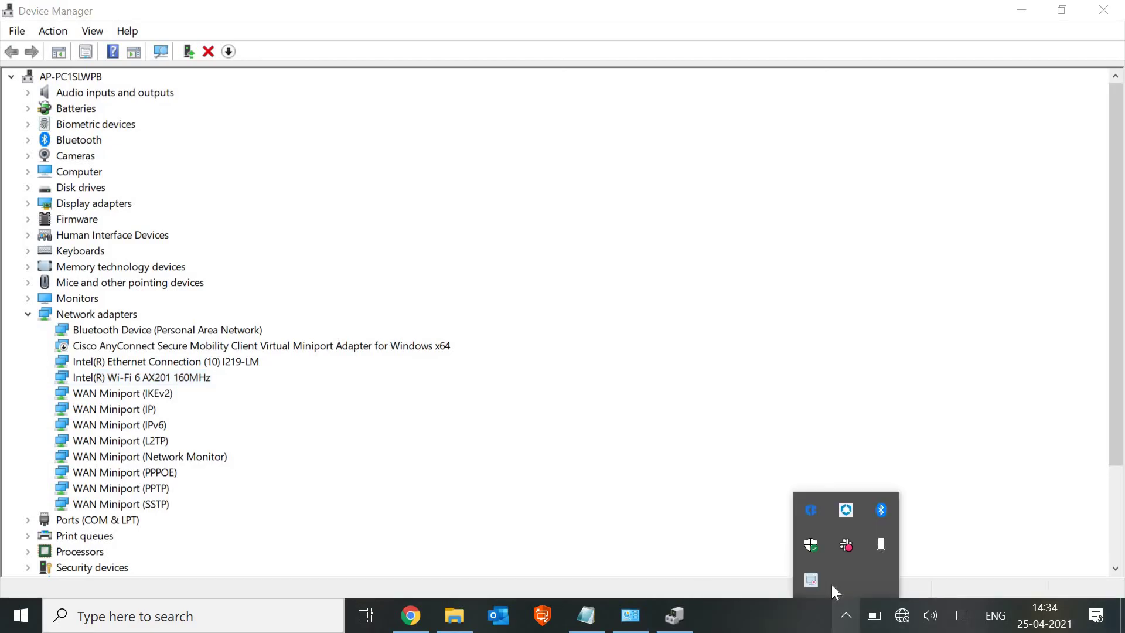